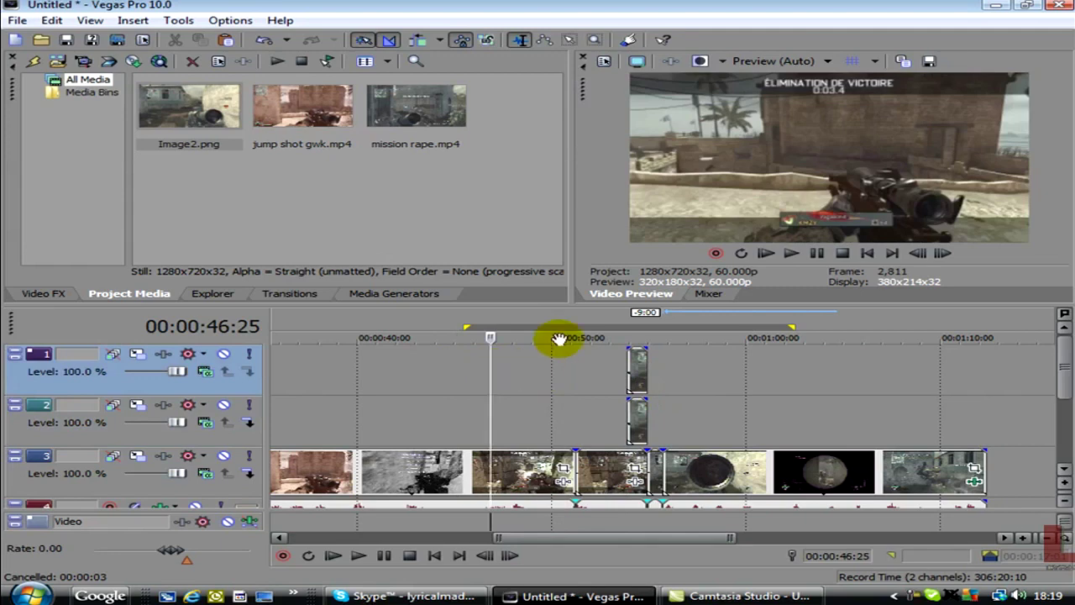
Step: Delete the two short overlay events on tracks 1 and 2 above the end of the first clip
drag(793, 329, 842, 329)
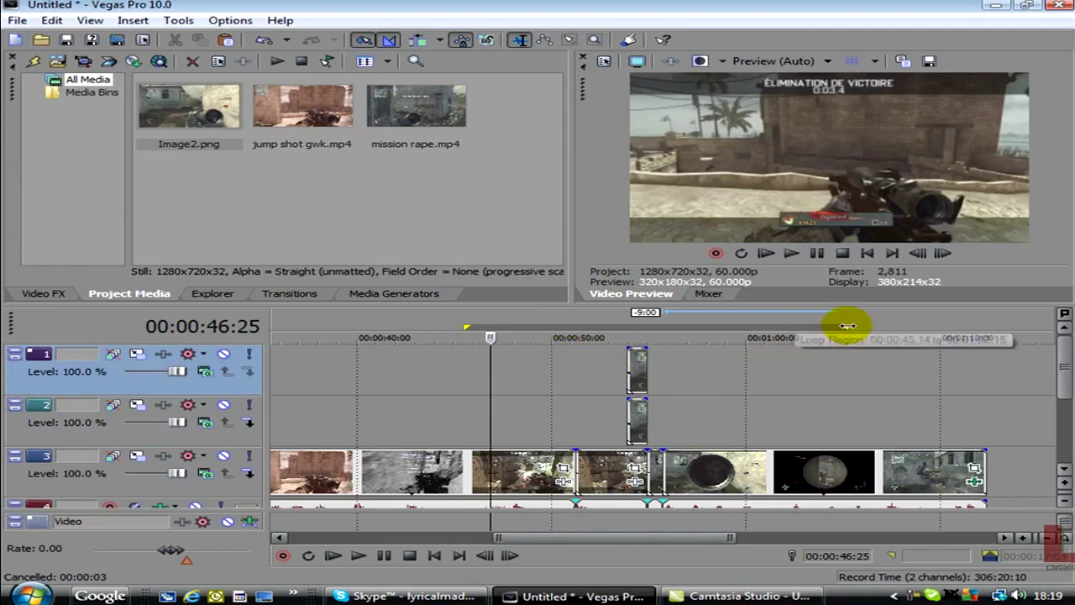
click(556, 395)
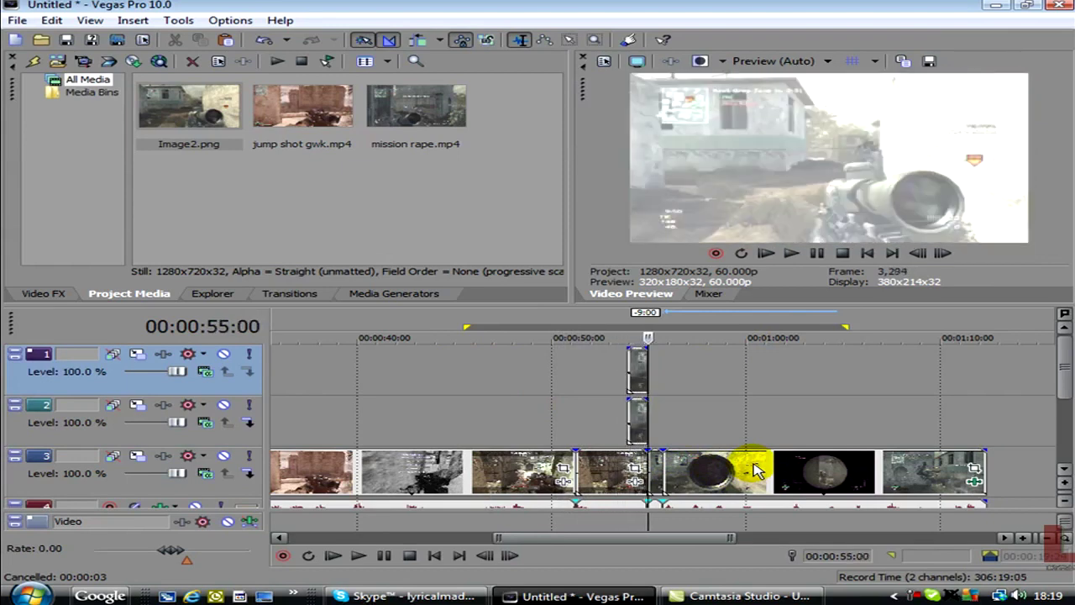
click(636, 430)
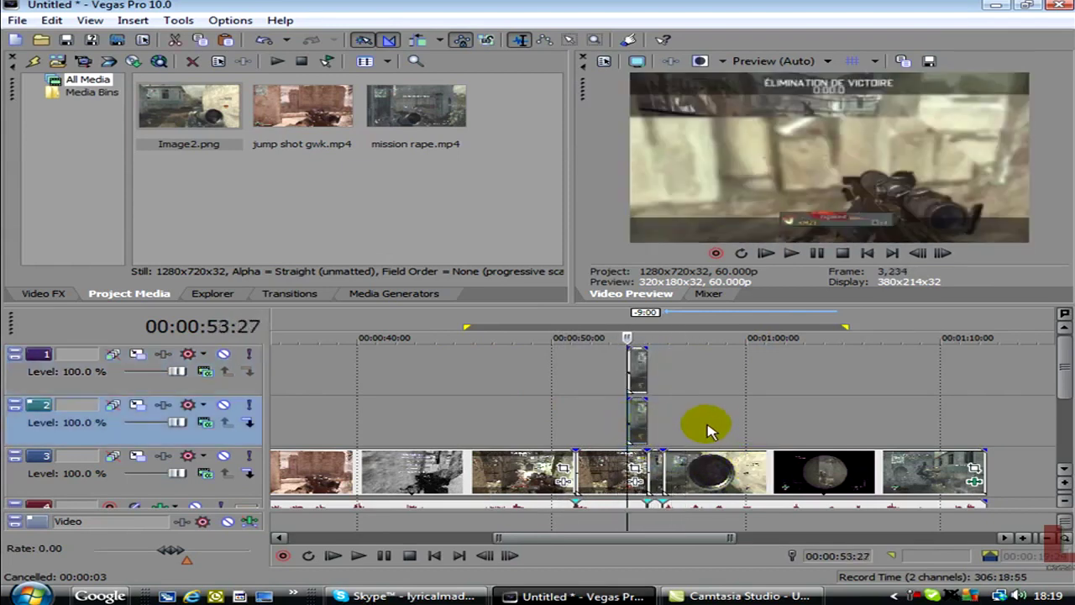
click(846, 401)
click(1005, 538)
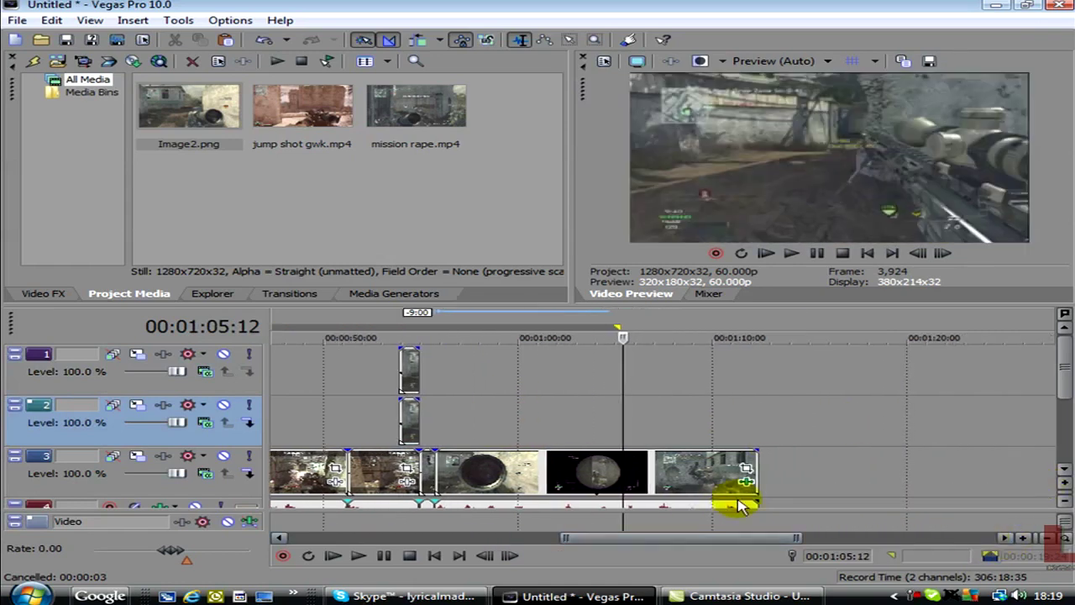
click(406, 377)
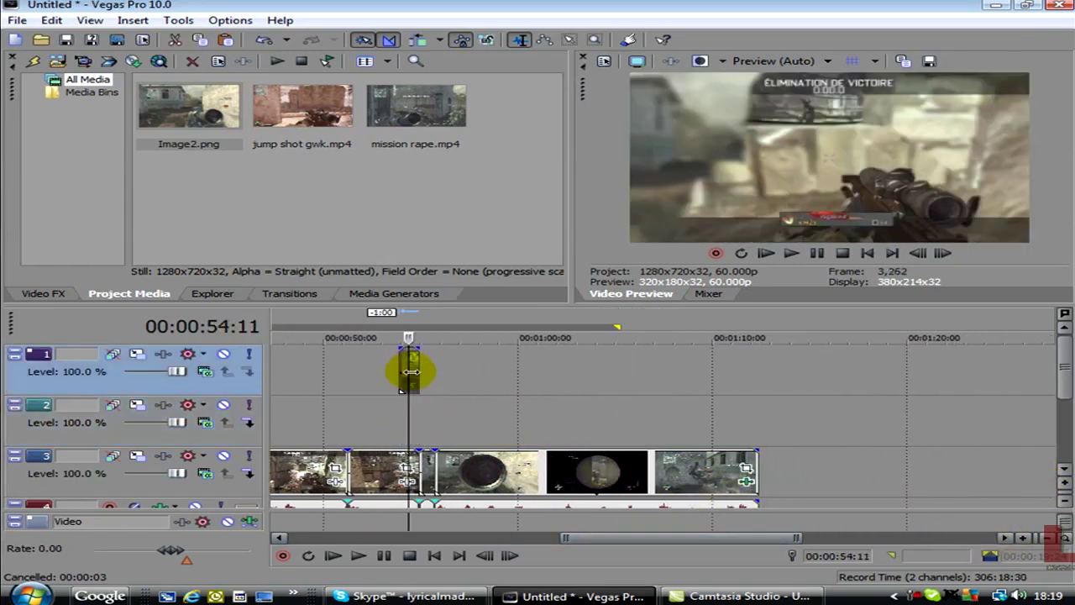
key(Delete)
drag(796, 538, 663, 544)
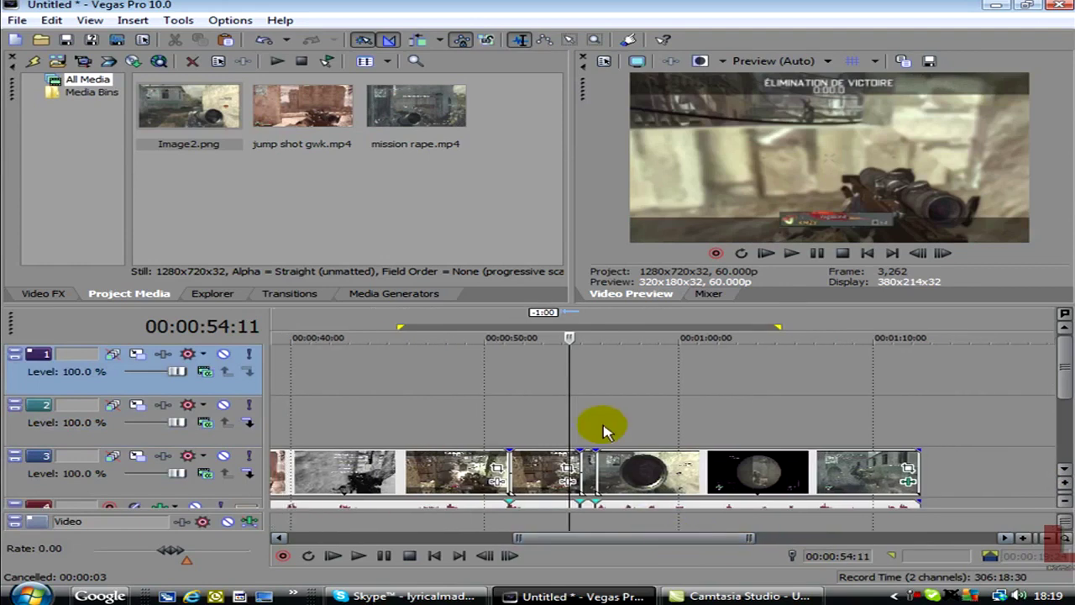
Step: Disable the Brightness and Contrast effect on the short mission rape event starting at 00:00:54:27 on track 3
click(588, 403)
click(580, 410)
scroll(638, 411, up, 8)
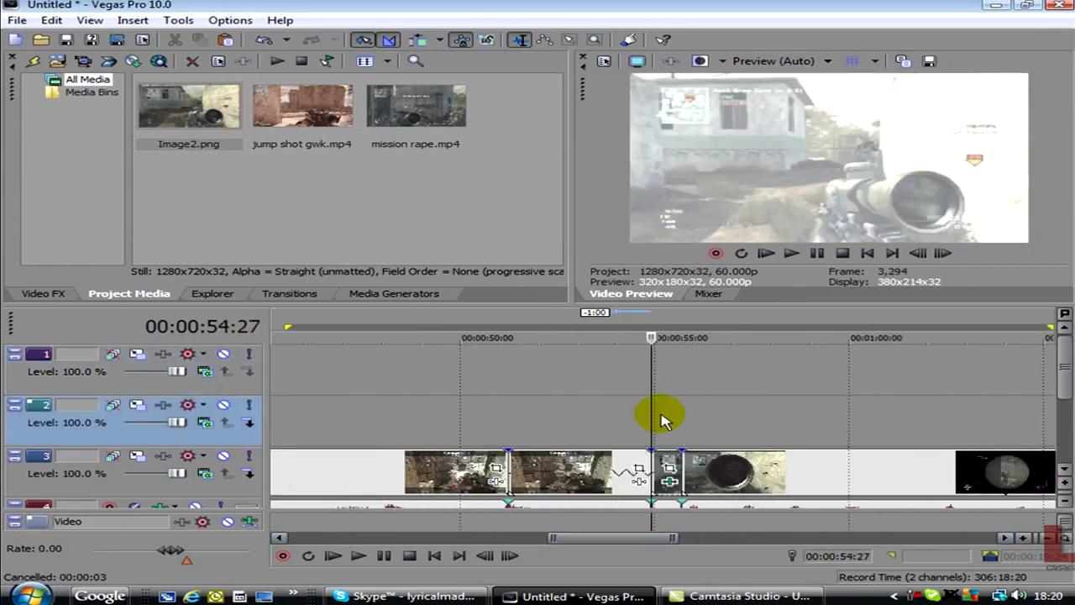
click(765, 483)
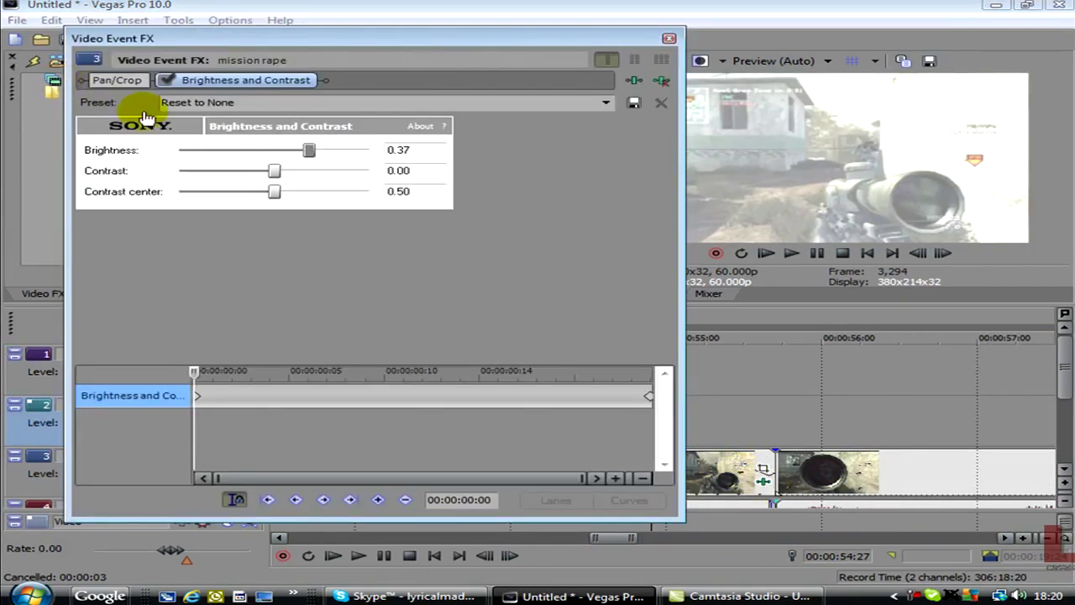
click(669, 38)
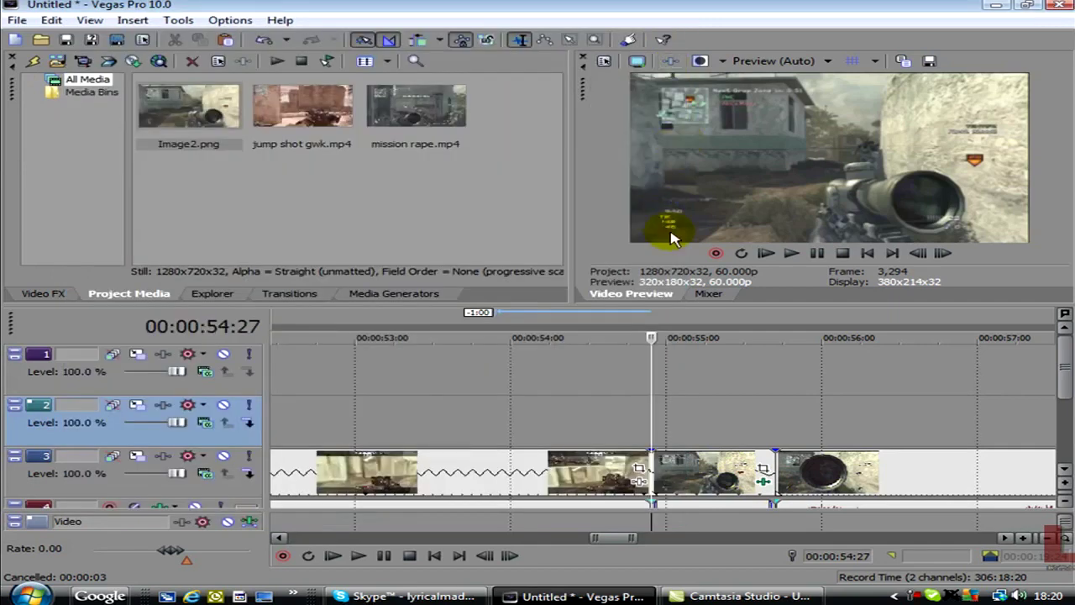
Step: Disable the Brightness and Contrast effect on the long final mission rape event on track 3
scroll(864, 404, down, 8)
click(977, 468)
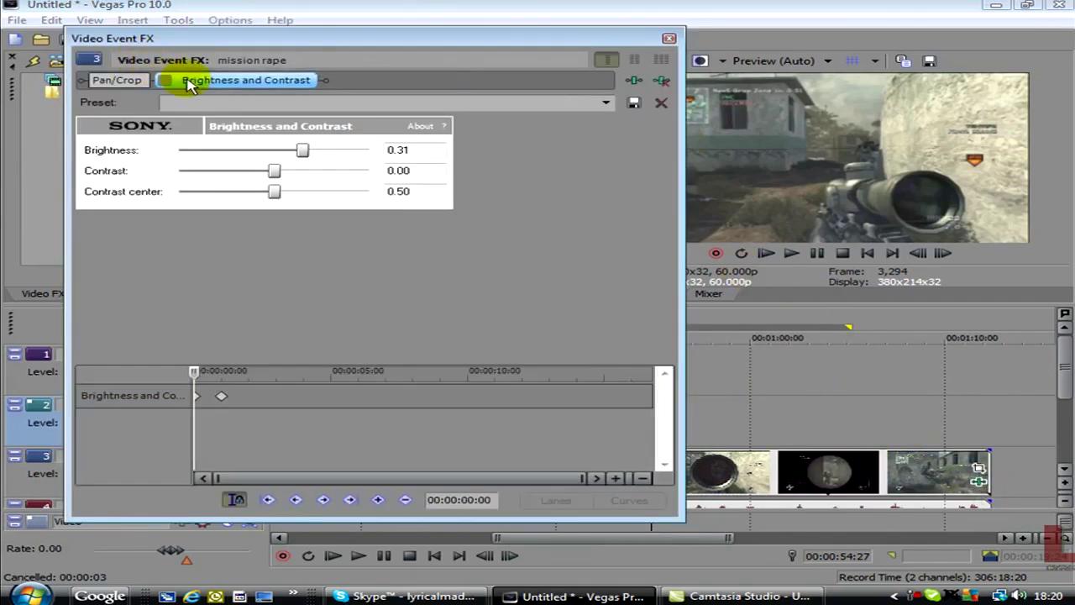
click(669, 38)
Step: Play the timeline from about 00:00:52:03 across the cut between the two gameplay clips
click(727, 414)
scroll(727, 414, up, 2)
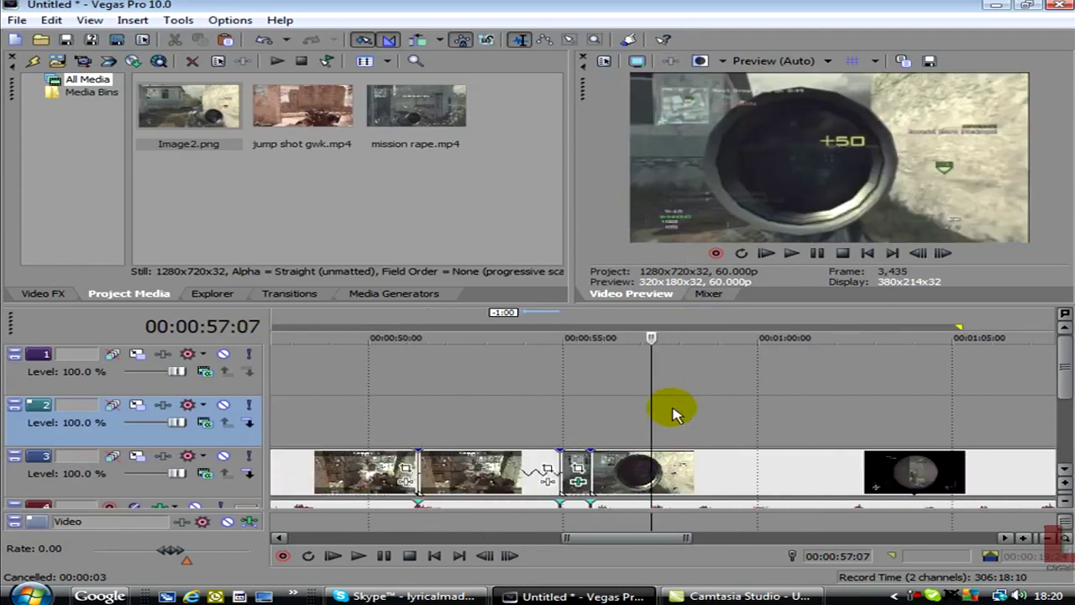
drag(557, 401, 551, 401)
click(451, 394)
click(496, 393)
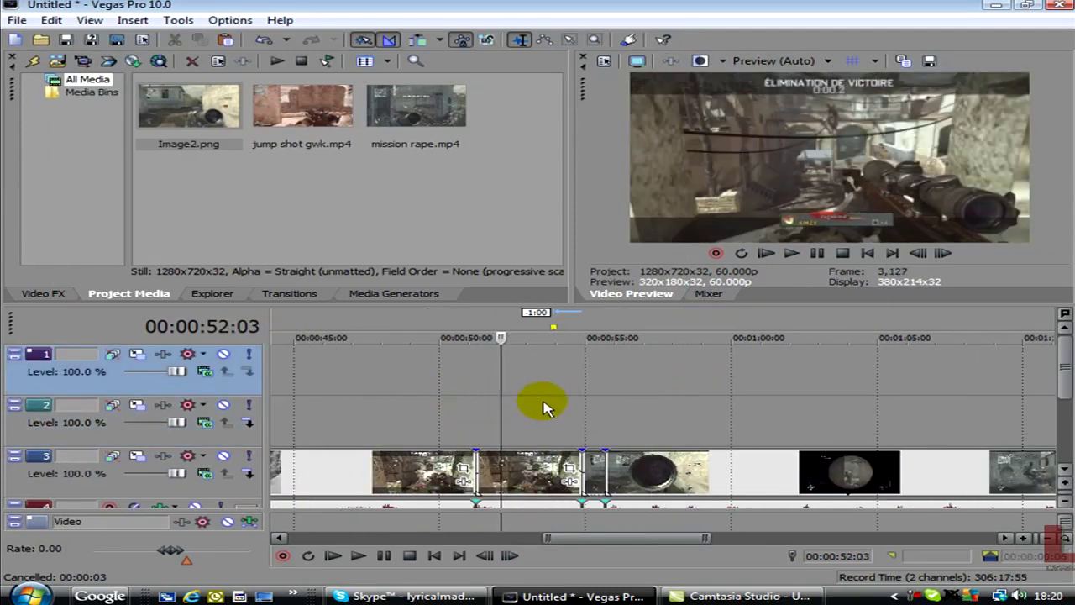
key(space)
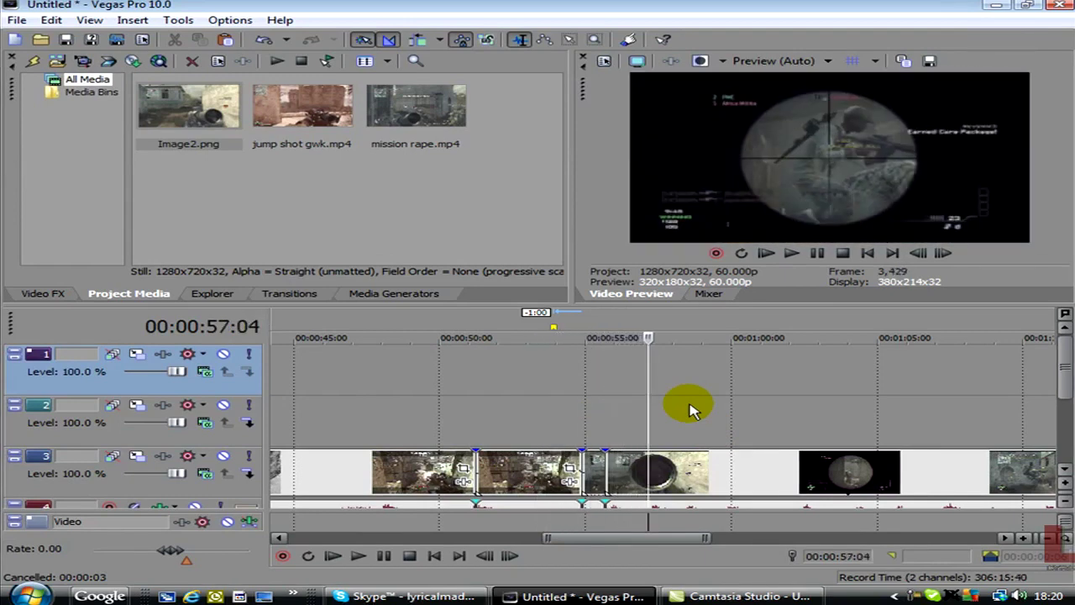
Step: Place the cursor at the cut at 00:00:54:27 and set the video preview quality to Best (Full)
click(583, 402)
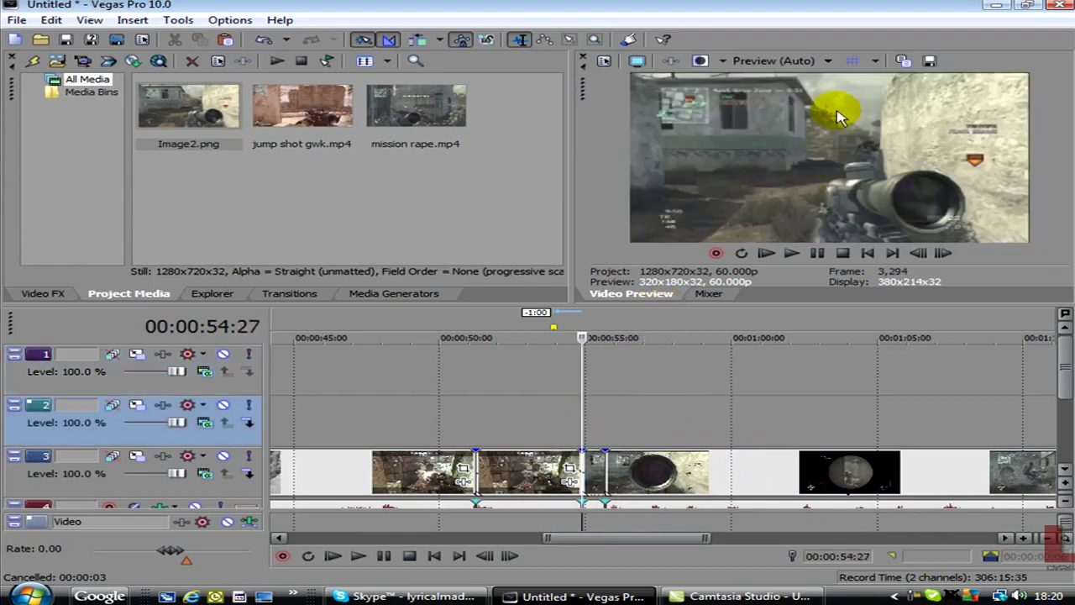
click(805, 63)
mouse_move(823, 126)
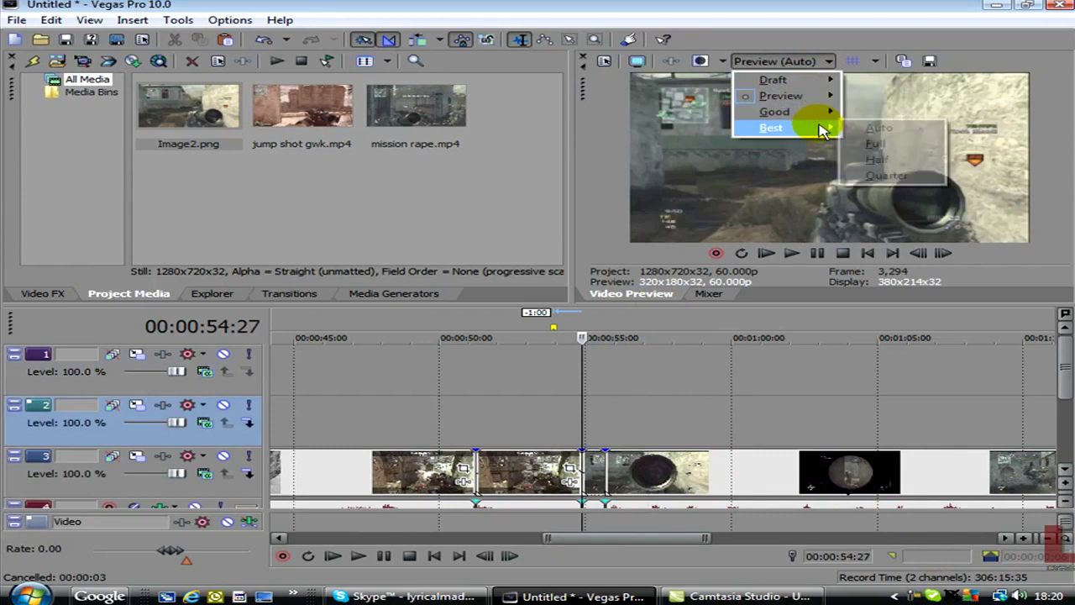
click(869, 143)
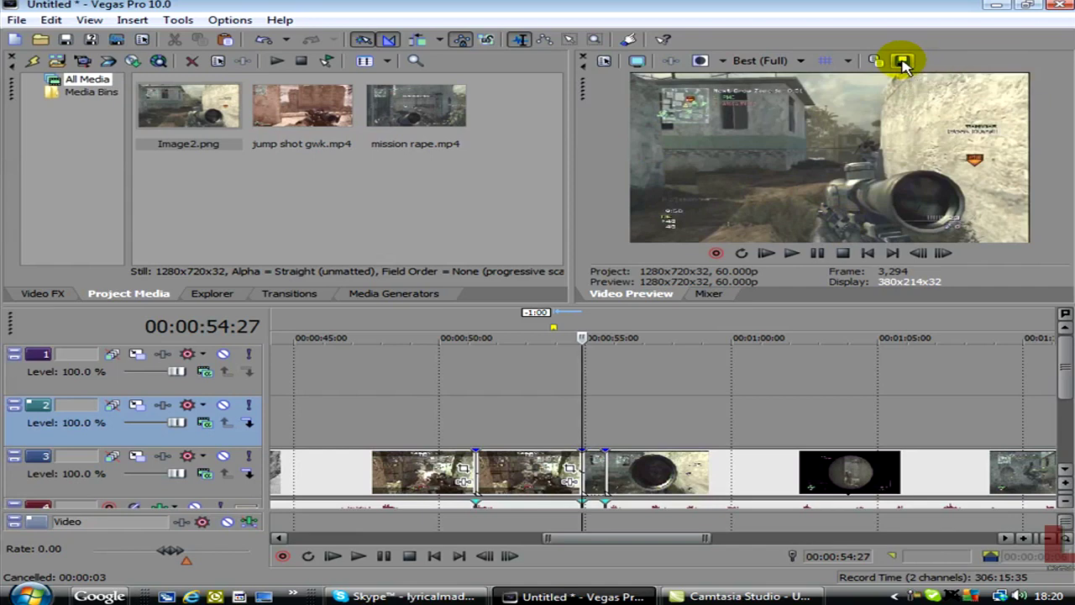
Step: Add Image2.png to tracks 2 and 1, starting at the cut at 00:00:54:27
drag(204, 108, 599, 432)
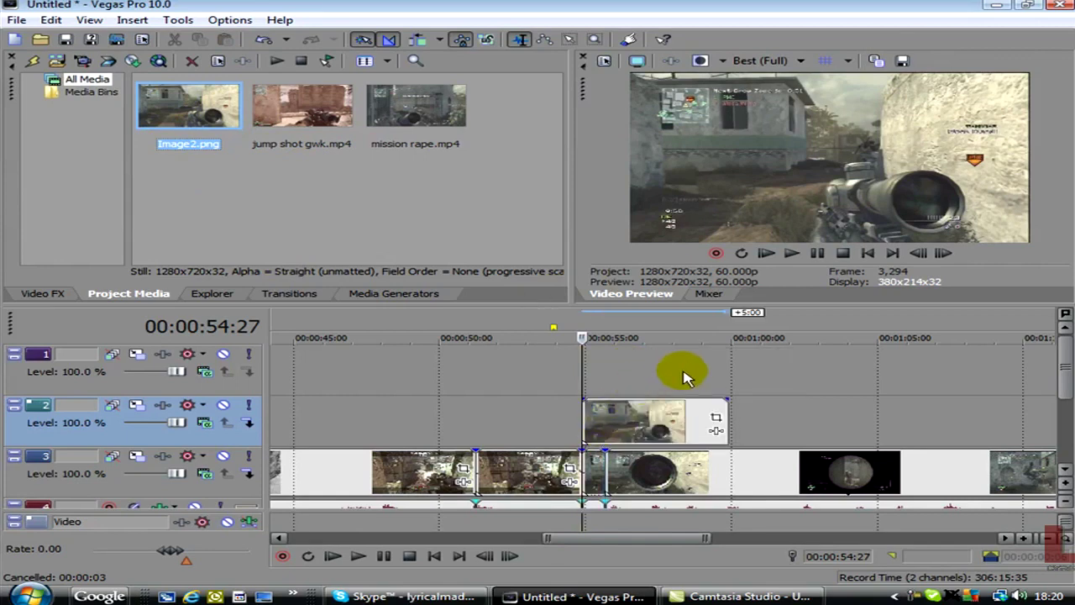
drag(179, 107, 586, 373)
click(355, 416)
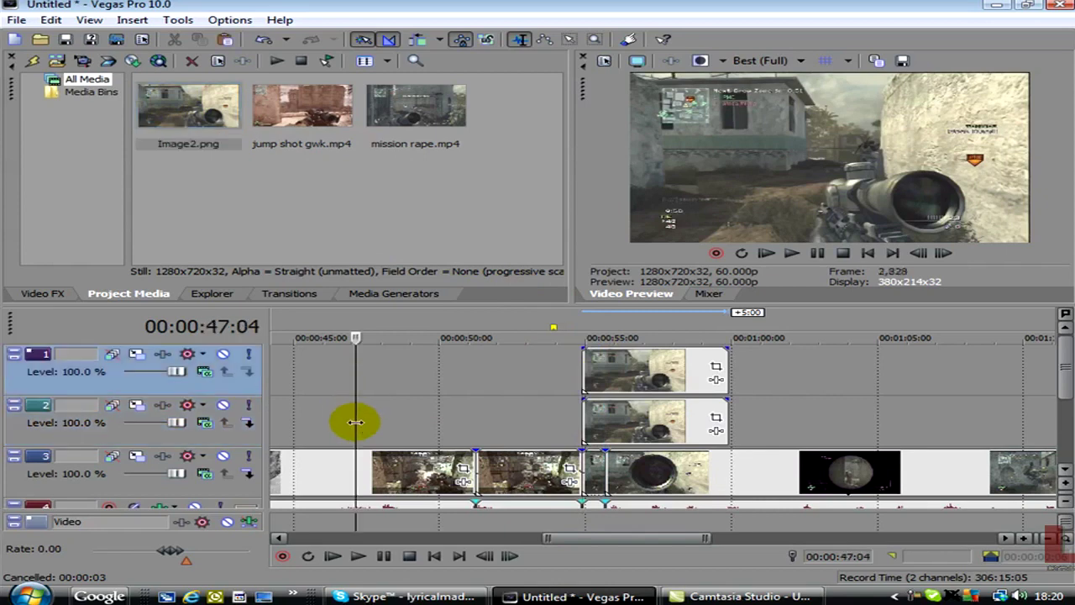
click(390, 411)
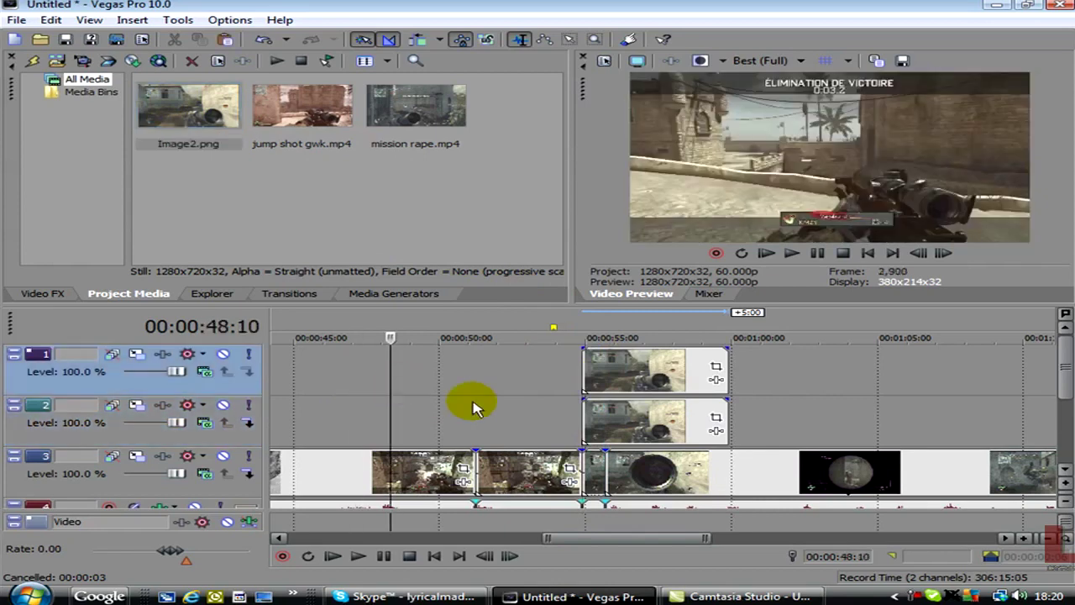
click(571, 400)
Step: Move both Image2 events to start at about 00:00:53:17 and trim their ends to the cut on track 3
mouse_move(729, 420)
mouse_down()
mouse_move(662, 416)
mouse_move(736, 418)
mouse_up()
drag(619, 417, 574, 424)
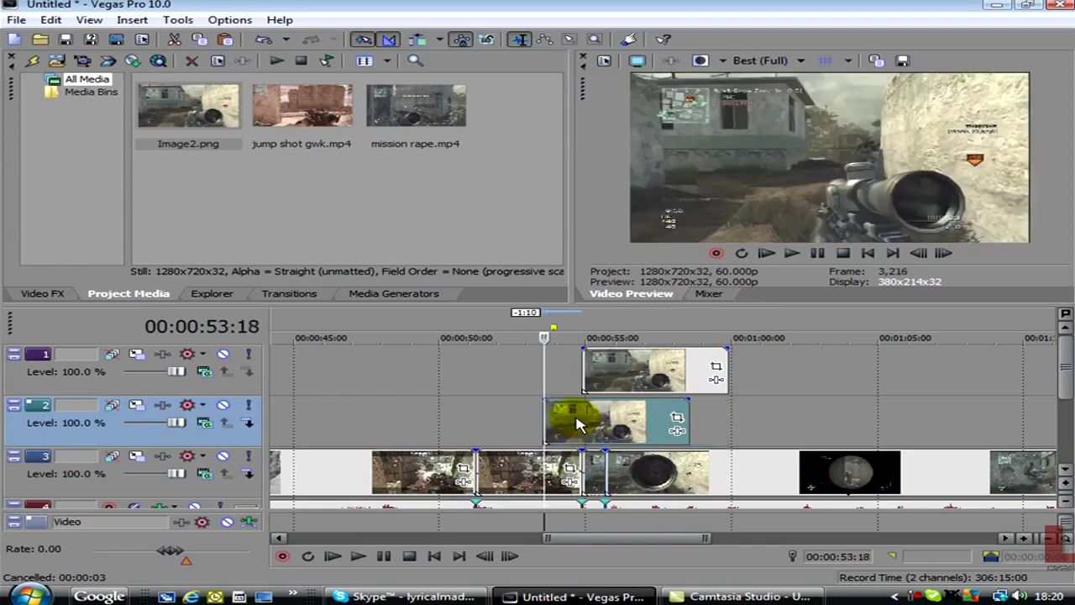
drag(581, 423, 585, 426)
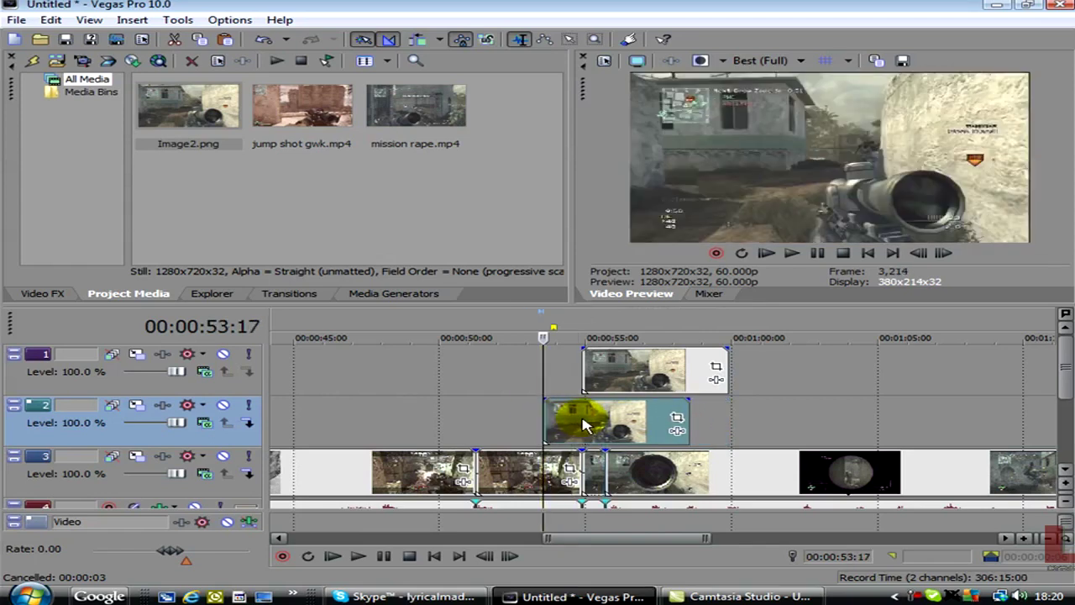
drag(690, 411, 582, 382)
drag(708, 360, 581, 363)
click(550, 418)
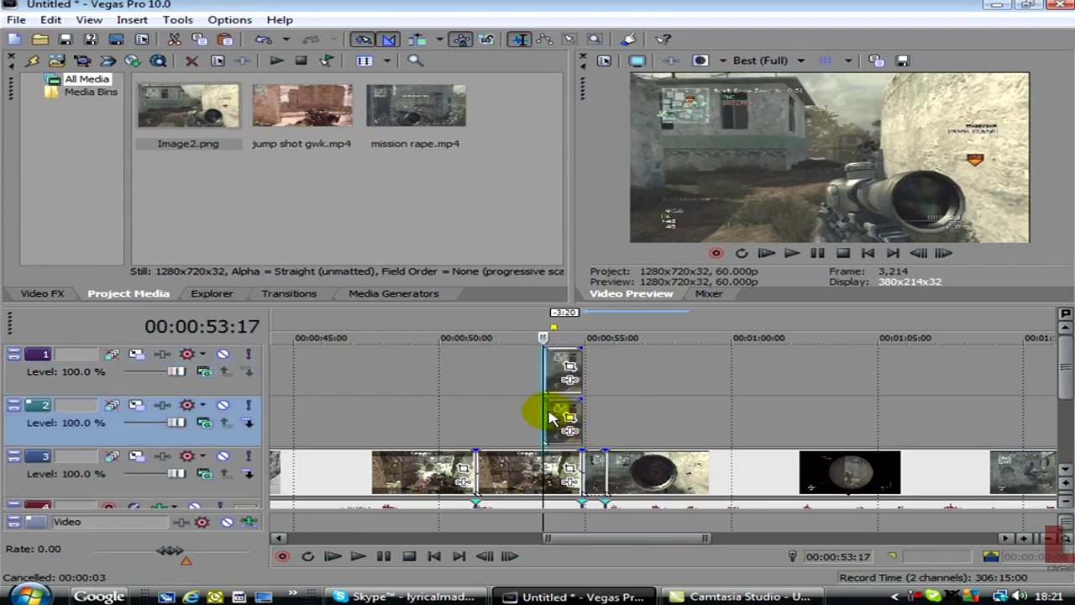
Step: Open Event Pan/Crop for the Image2 event on track 2, enable its mask and choose the anchor creation tool
click(569, 417)
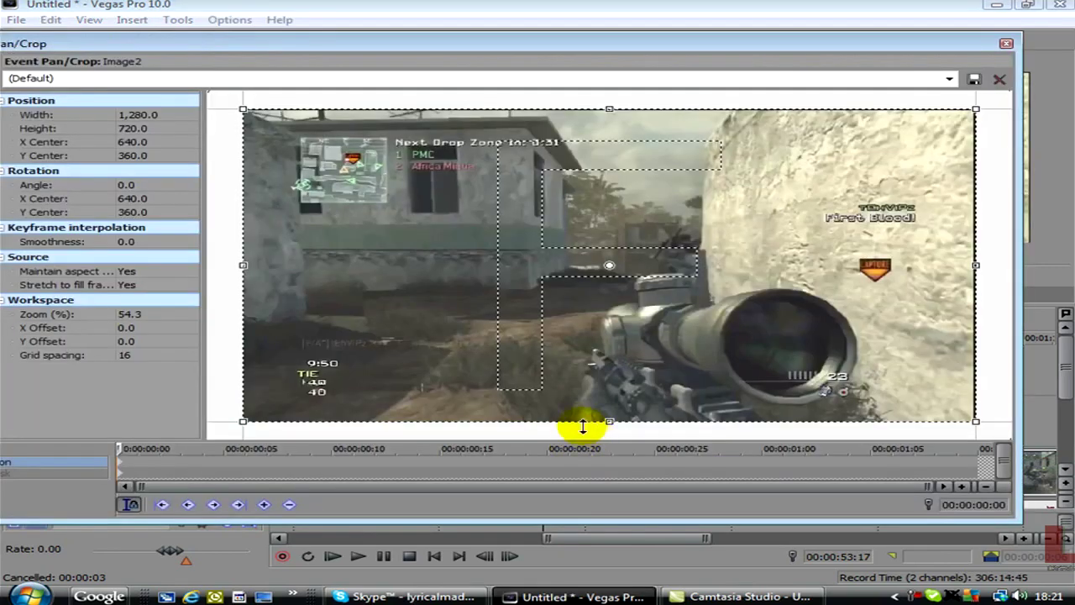
drag(919, 44, 962, 25)
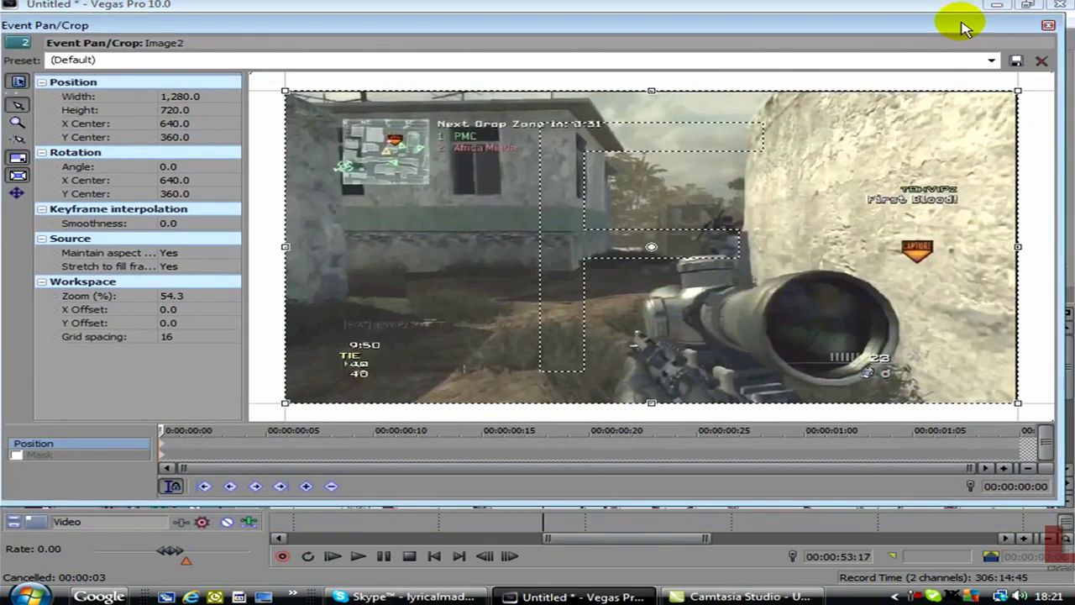
click(16, 455)
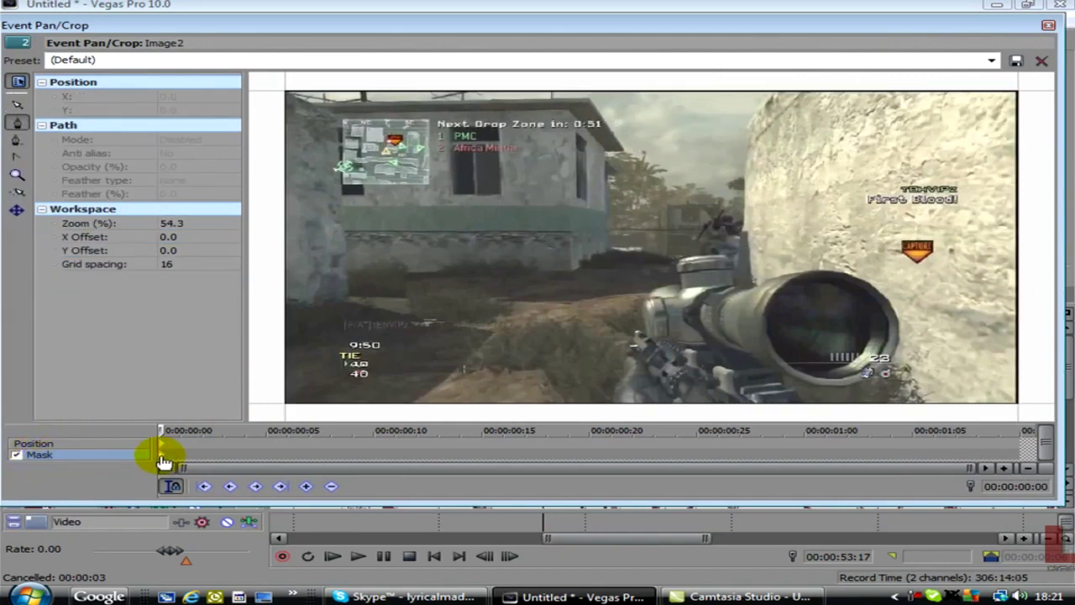
click(20, 124)
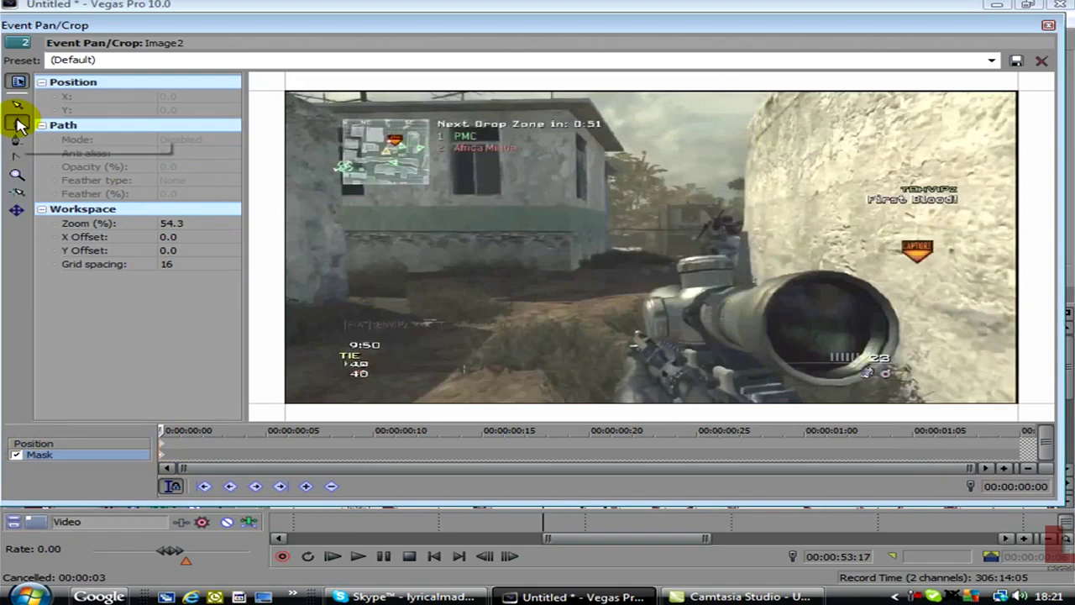
Step: Draw a closed mask along the edges of the wall and sniper rifle, running outside the frame on the remaining sides
click(776, 88)
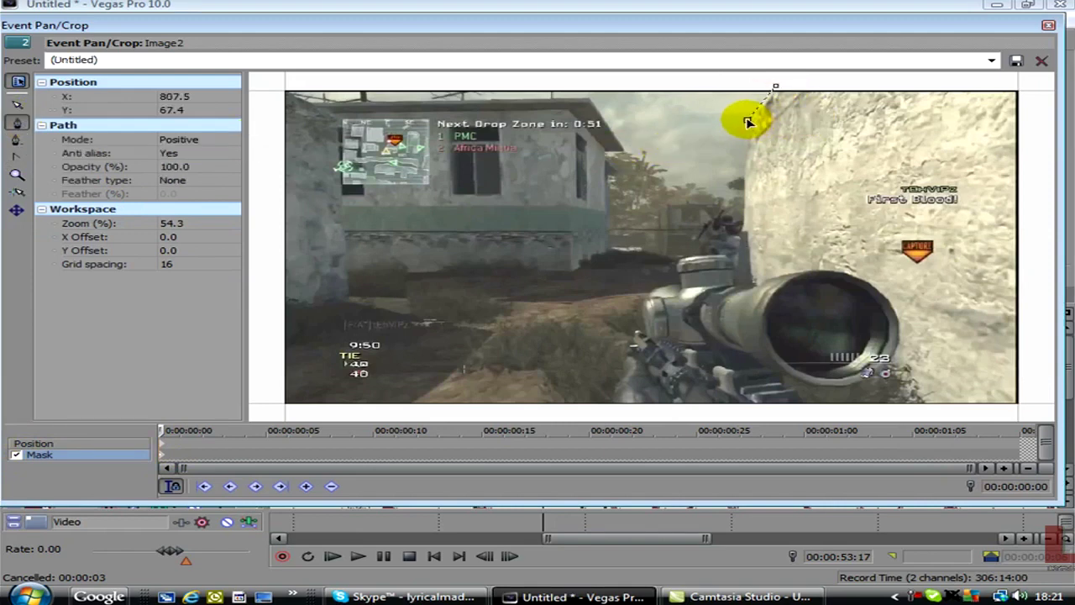
click(747, 147)
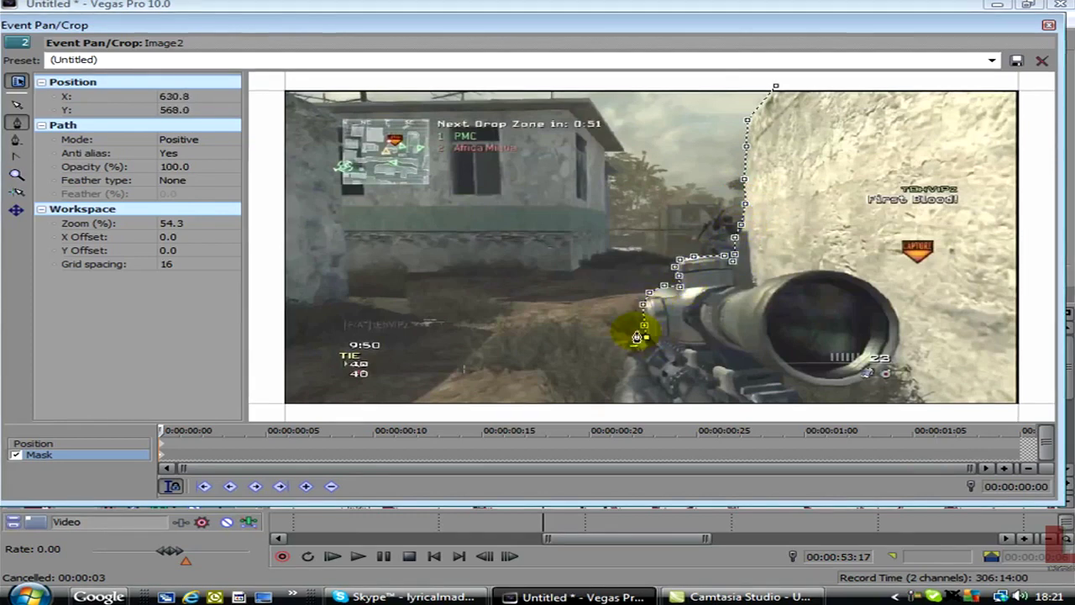
click(607, 412)
click(1033, 414)
click(1033, 82)
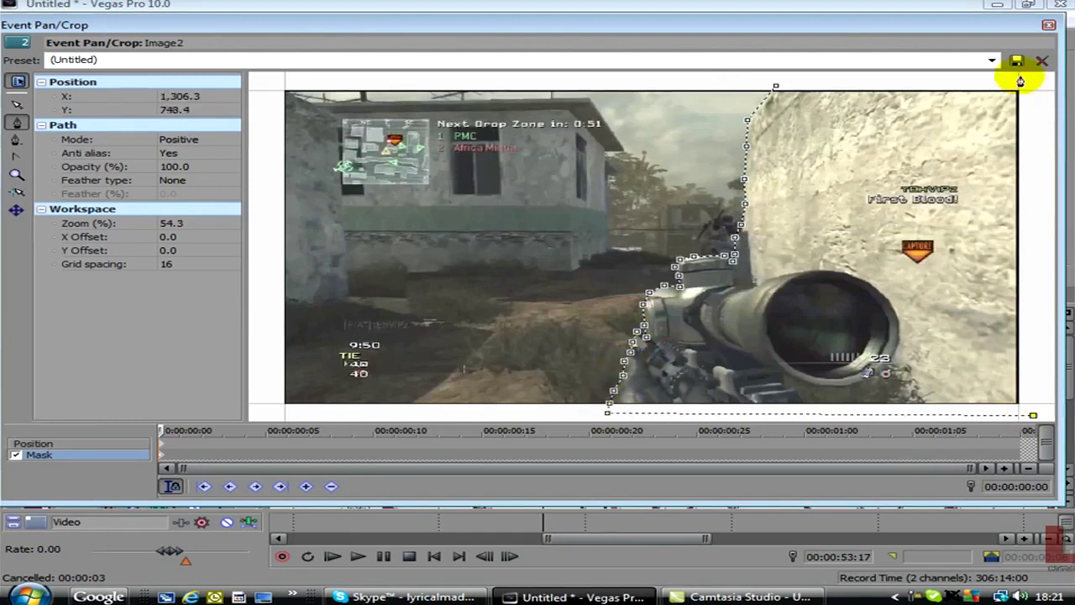
click(774, 86)
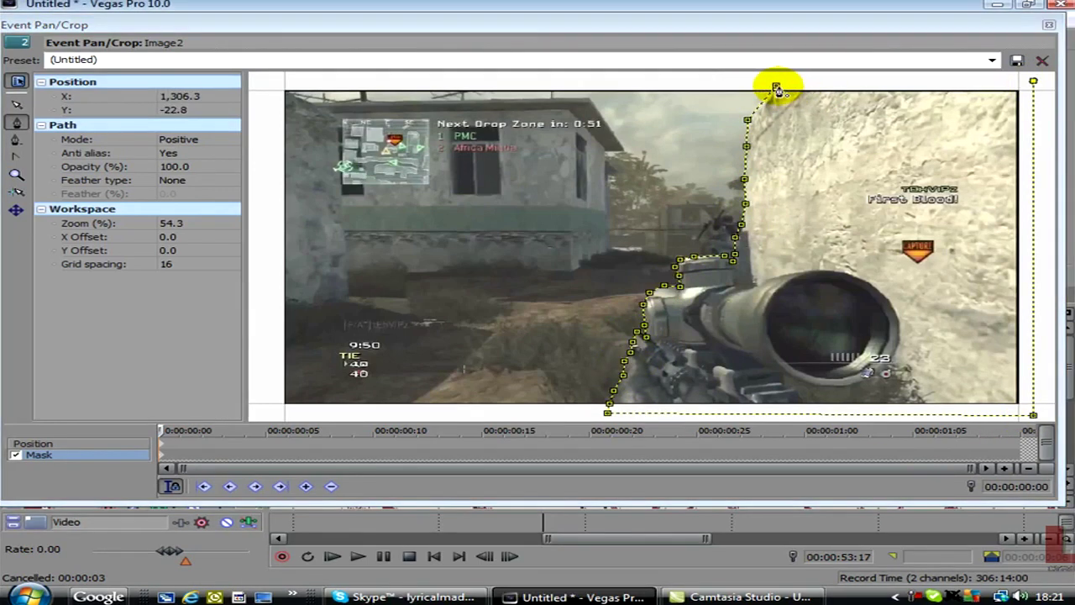
click(774, 88)
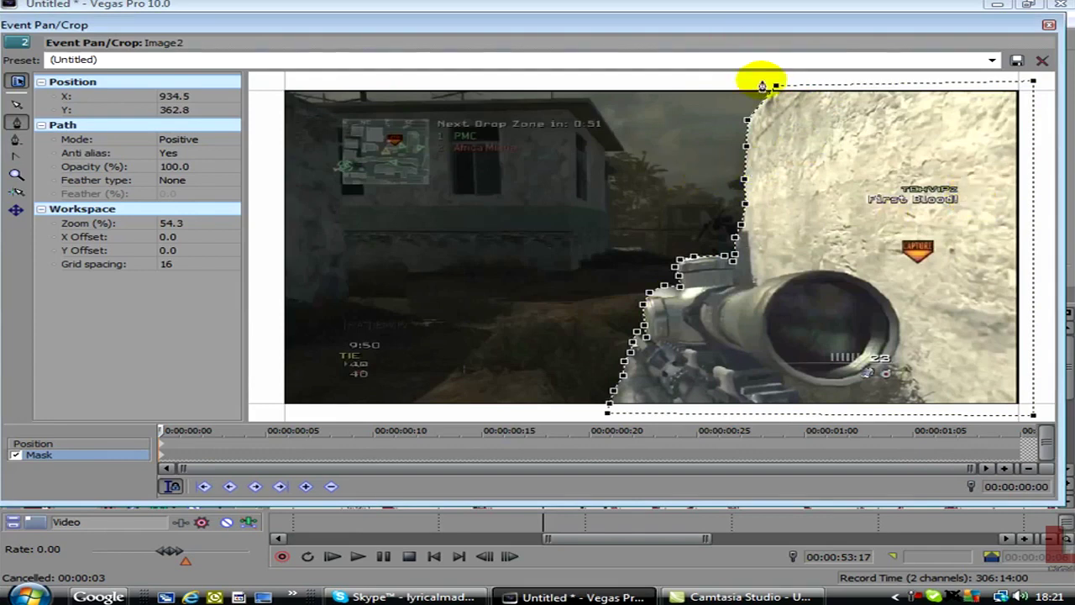
click(749, 145)
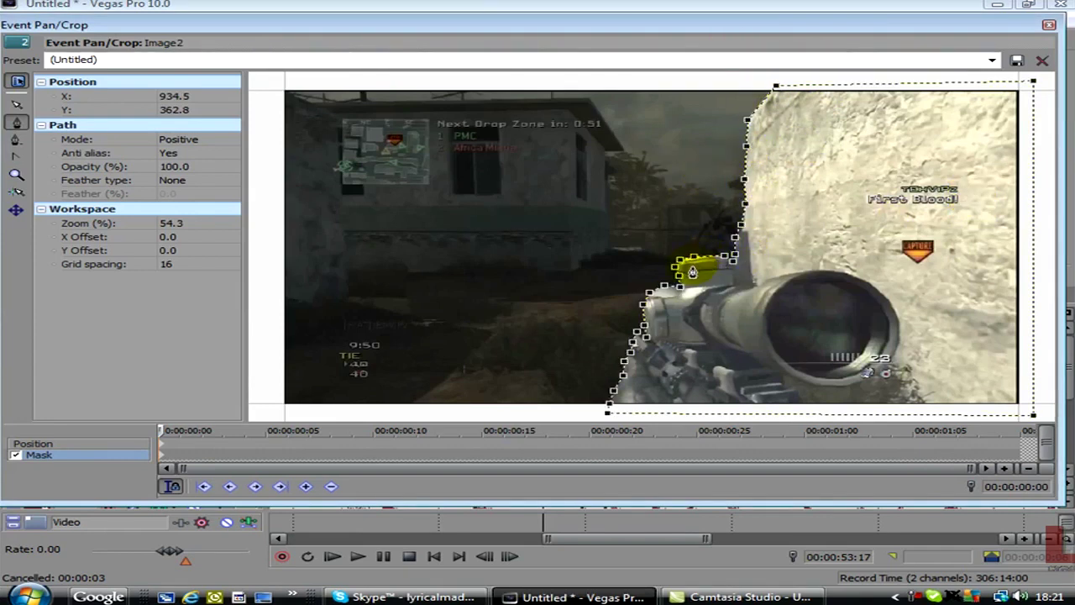
click(716, 292)
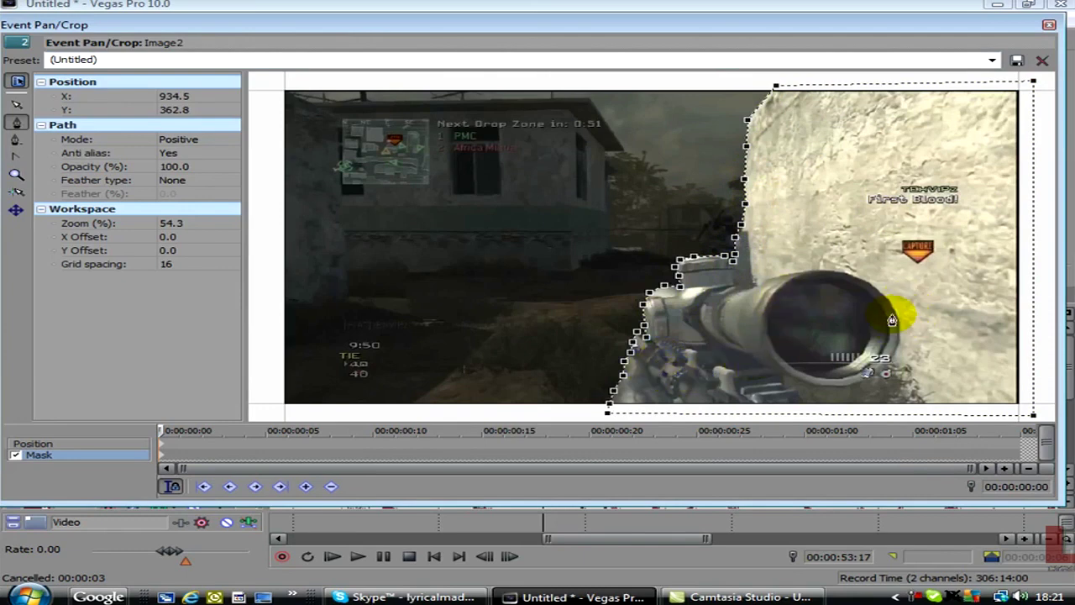
click(912, 87)
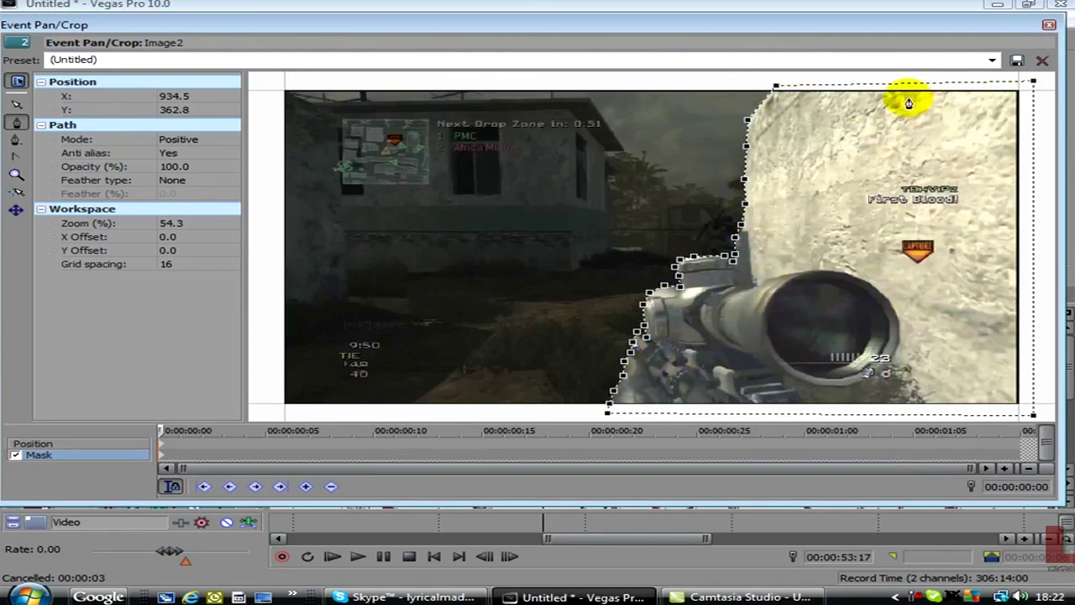
click(777, 87)
drag(776, 87, 780, 80)
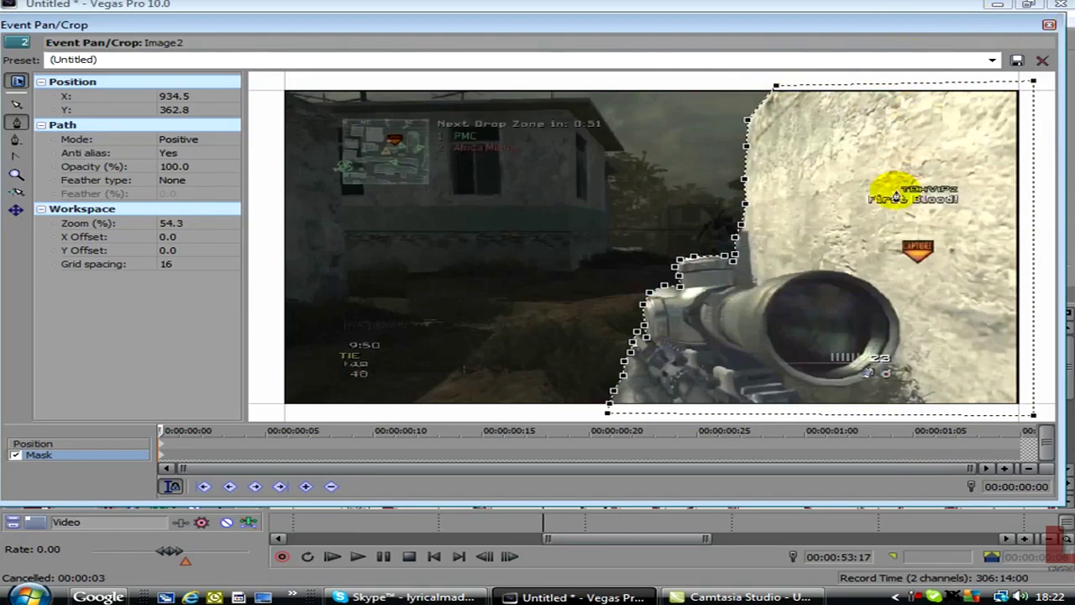
Step: Feather the Image2 mask on track 2 outward by 1% and close its Event Pan/Crop window
drag(689, 25, 716, 52)
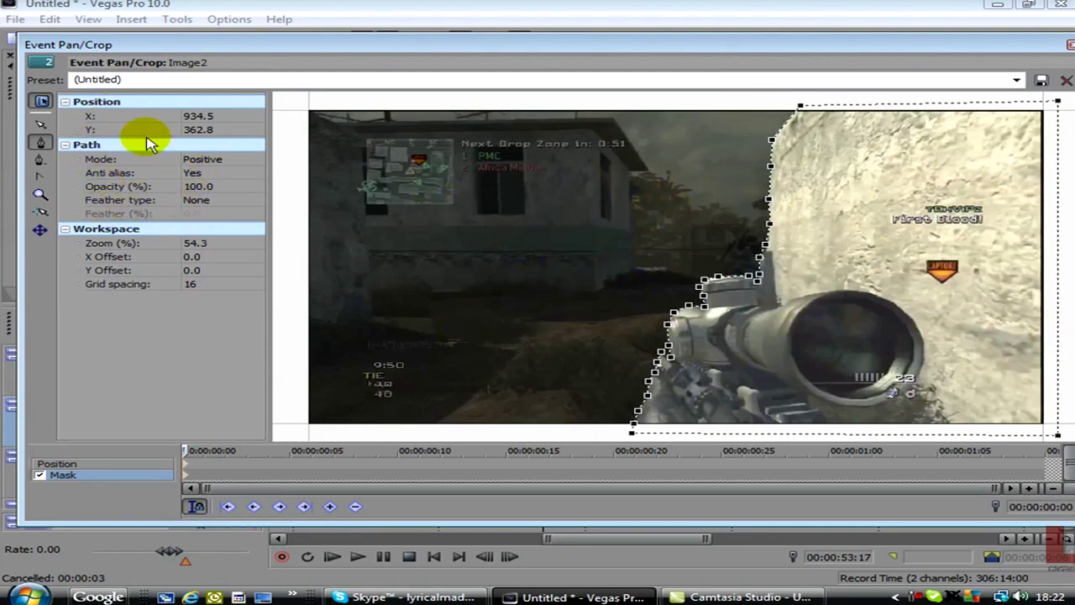
click(191, 201)
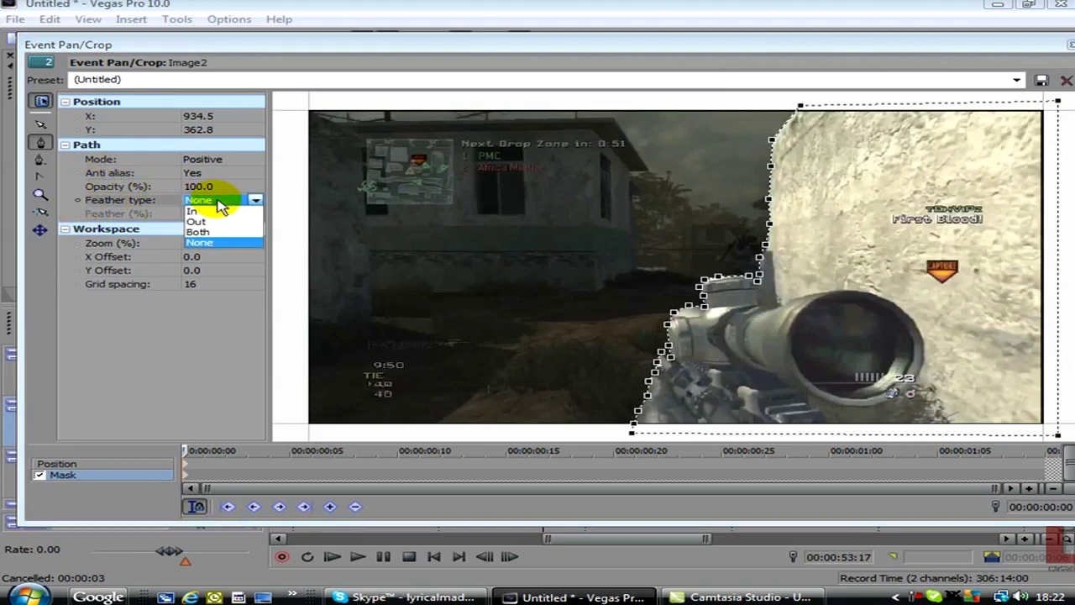
click(229, 221)
click(174, 215)
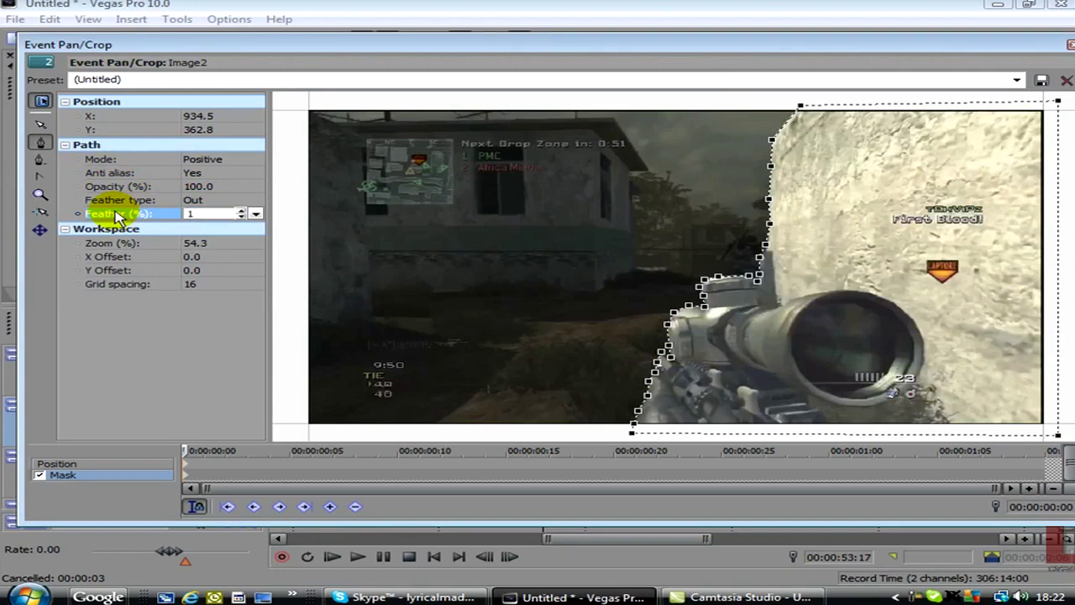
text(1)
key(Return)
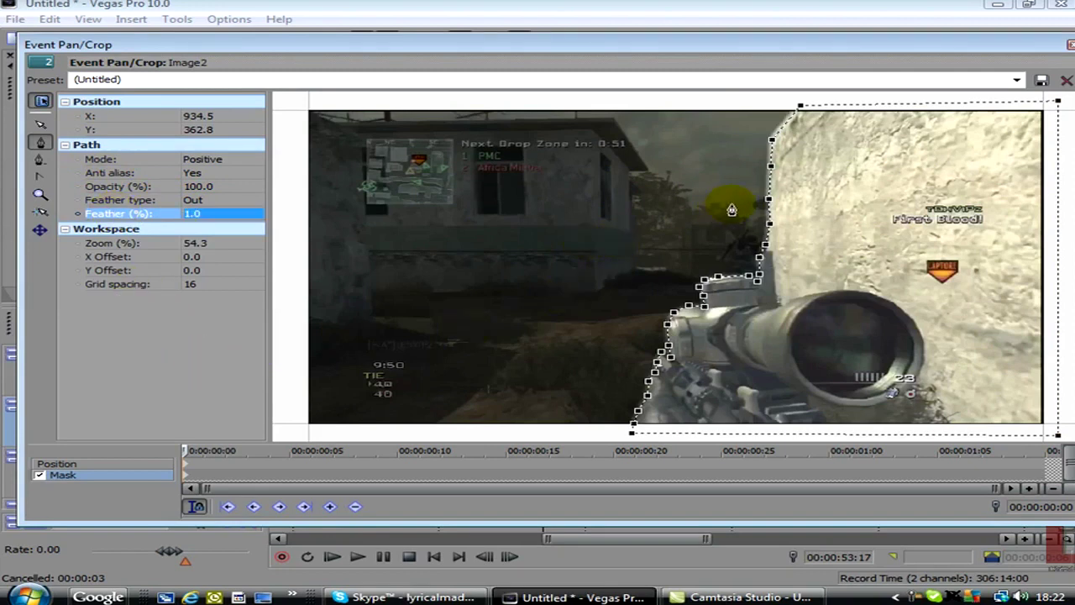
drag(767, 48, 686, 53)
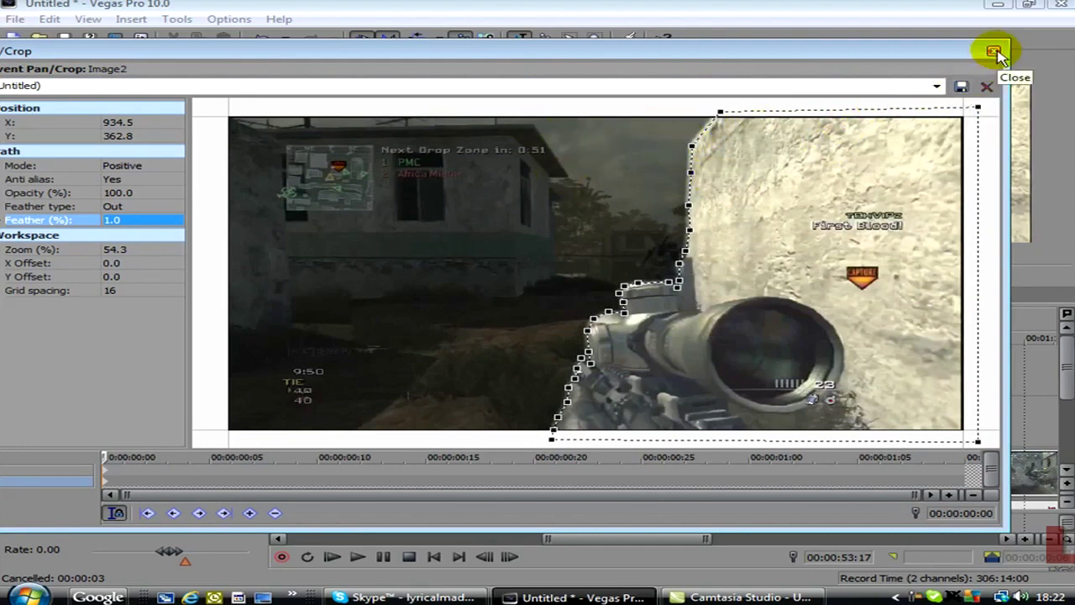
drag(907, 43, 924, 42)
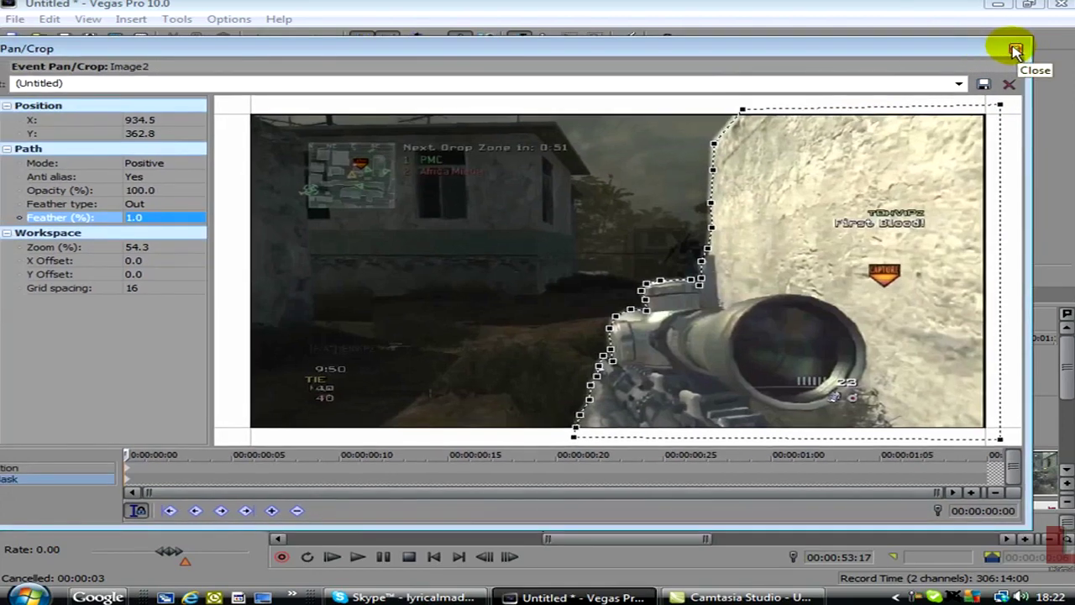
click(1017, 52)
Step: Replace the Image2 event on track 1 with a copy of the masked track 2 event, starting at 00:00:53:17
click(567, 378)
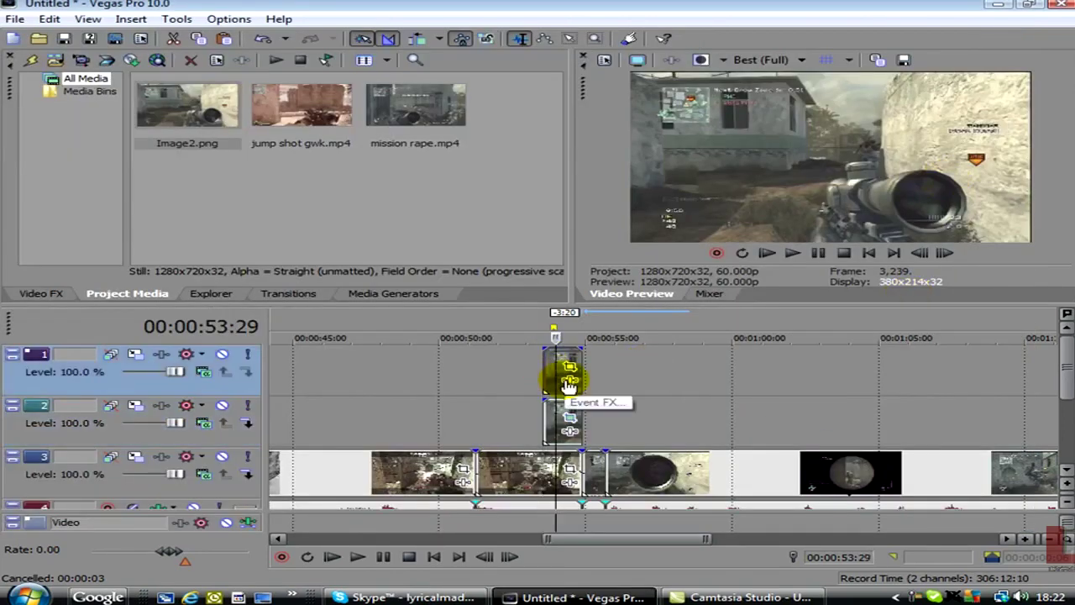
key(Delete)
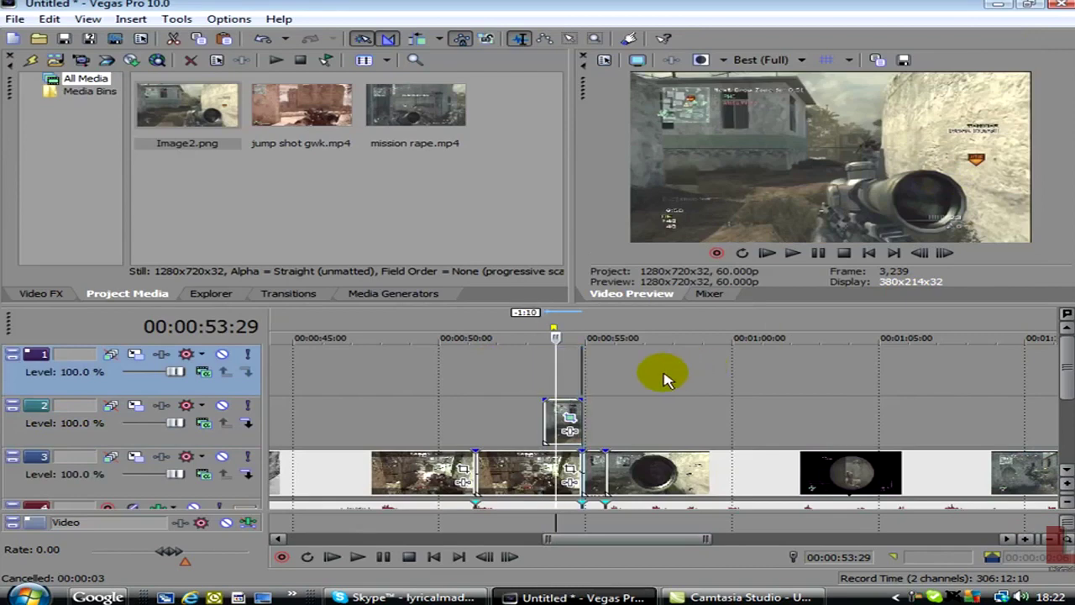
click(605, 368)
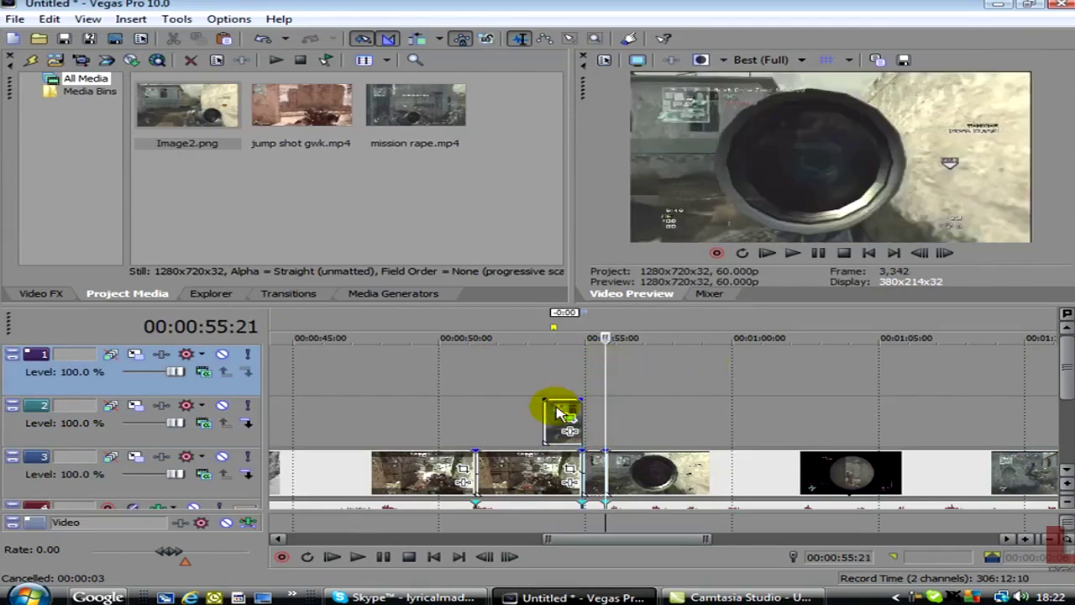
click(556, 416)
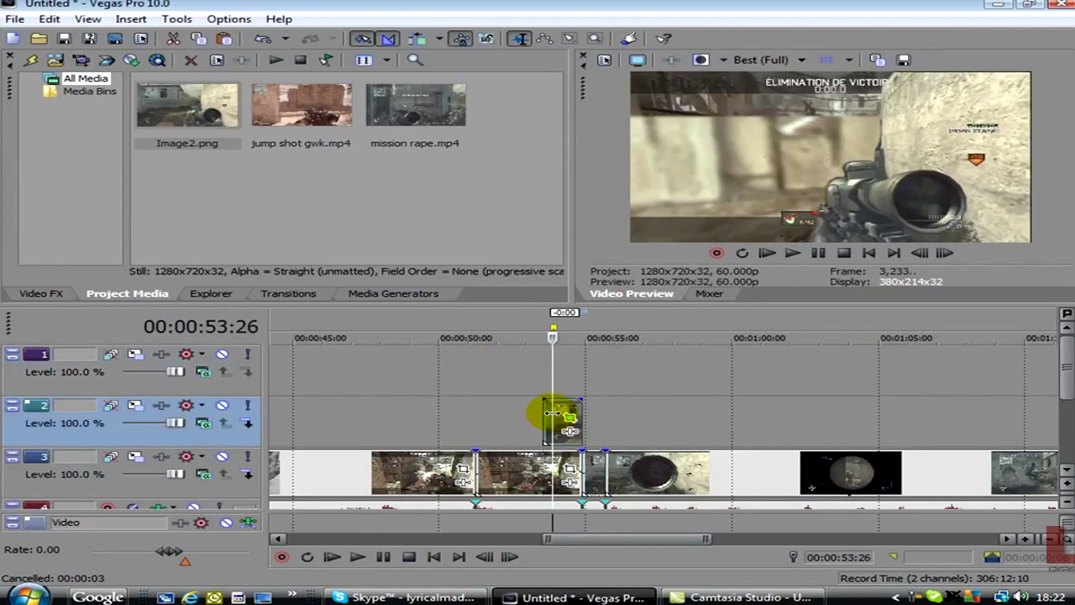
click(564, 378)
click(554, 370)
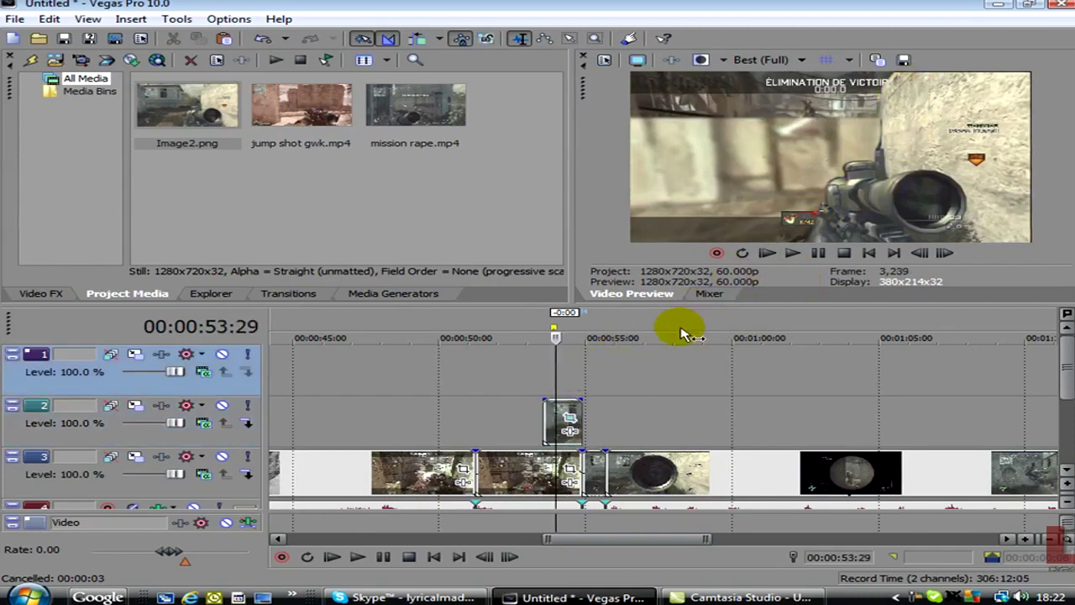
click(556, 418)
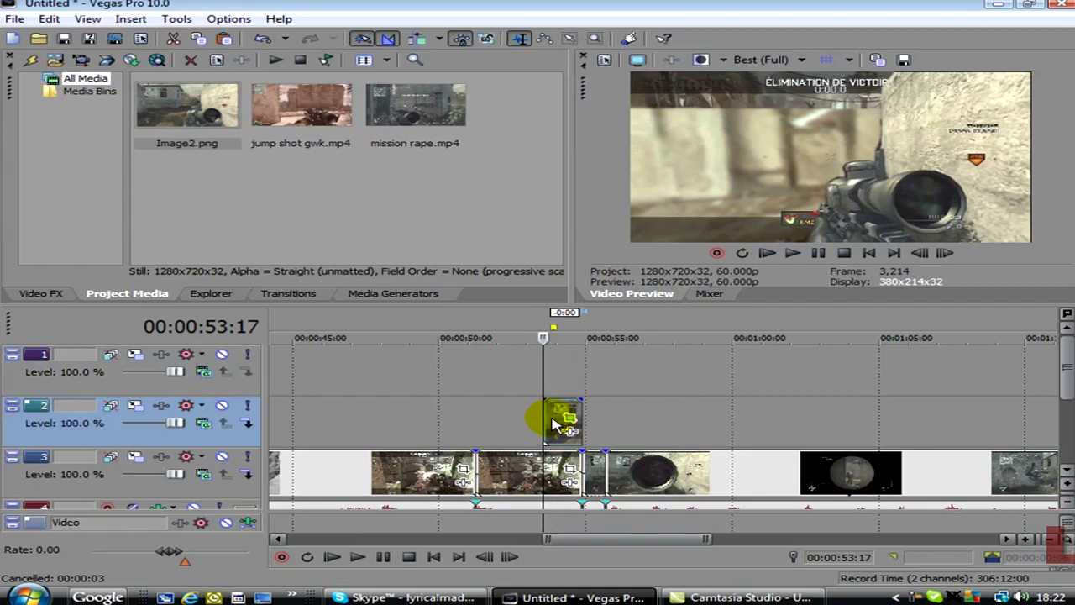
click(545, 375)
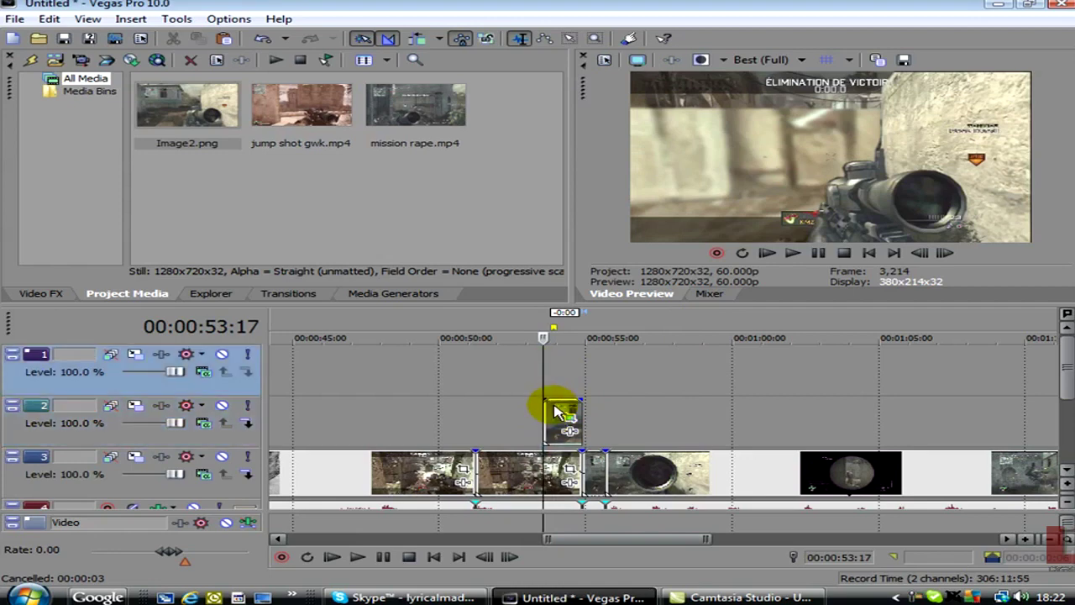
key(ctrl+v)
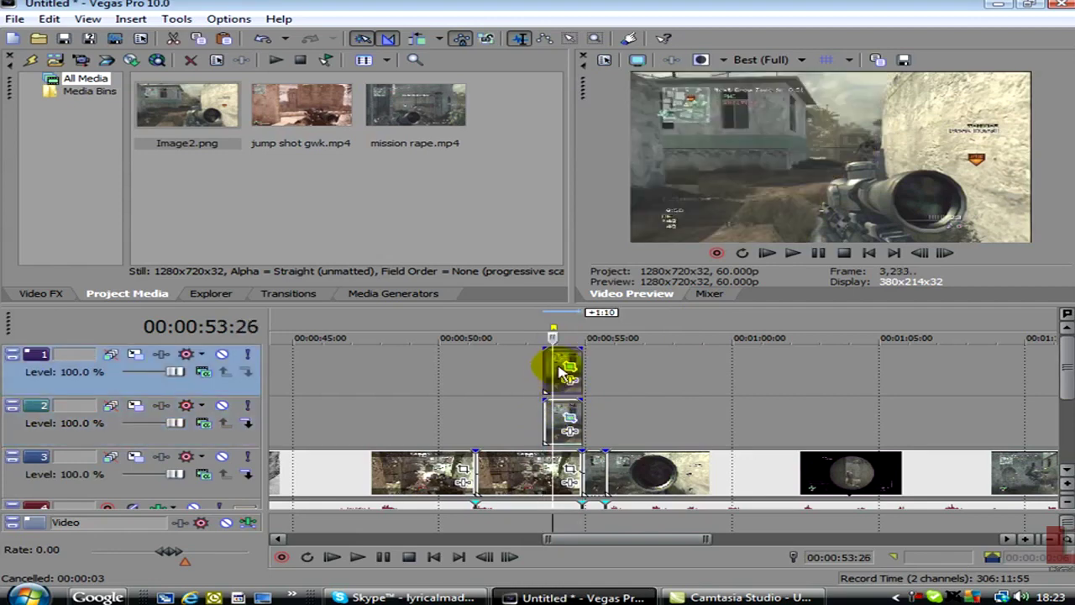
Step: Switch the mask path of the Image2 event on track 1 to Negative mode and close its Event Pan/Crop window
click(568, 369)
click(72, 485)
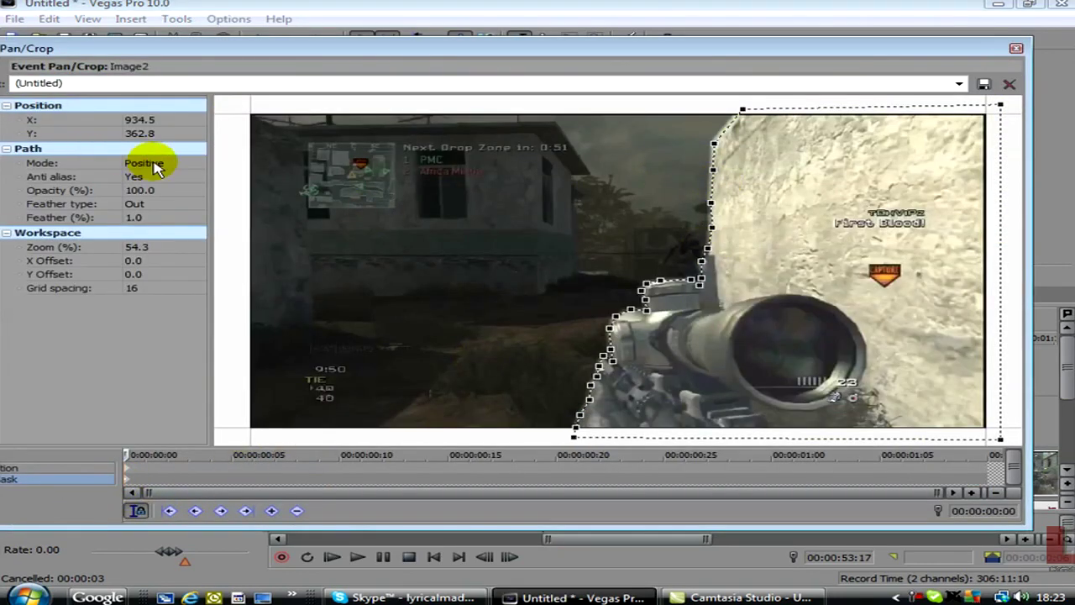
click(154, 163)
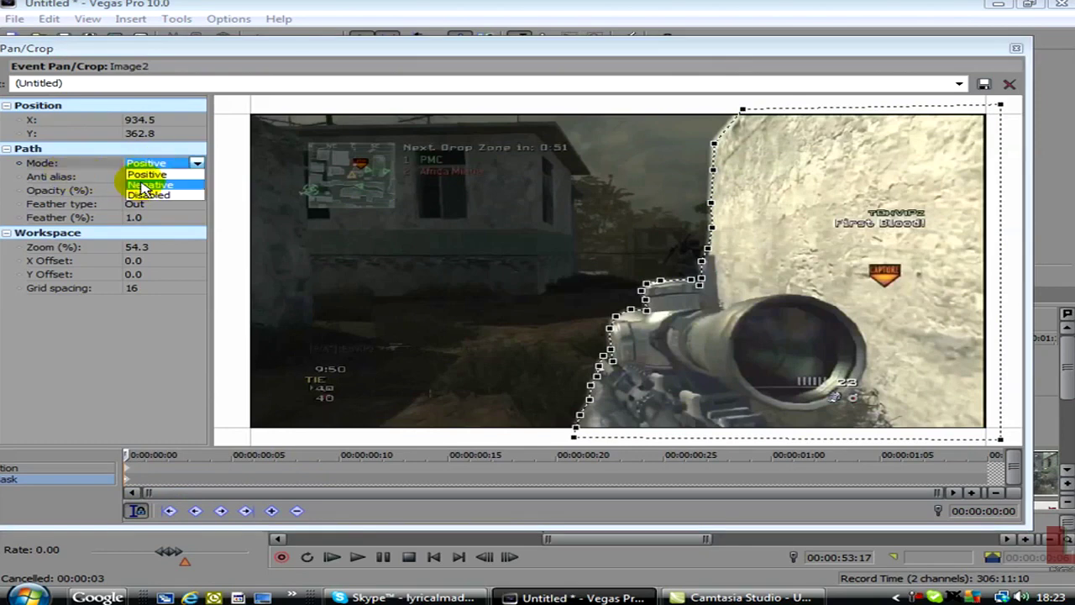
click(148, 185)
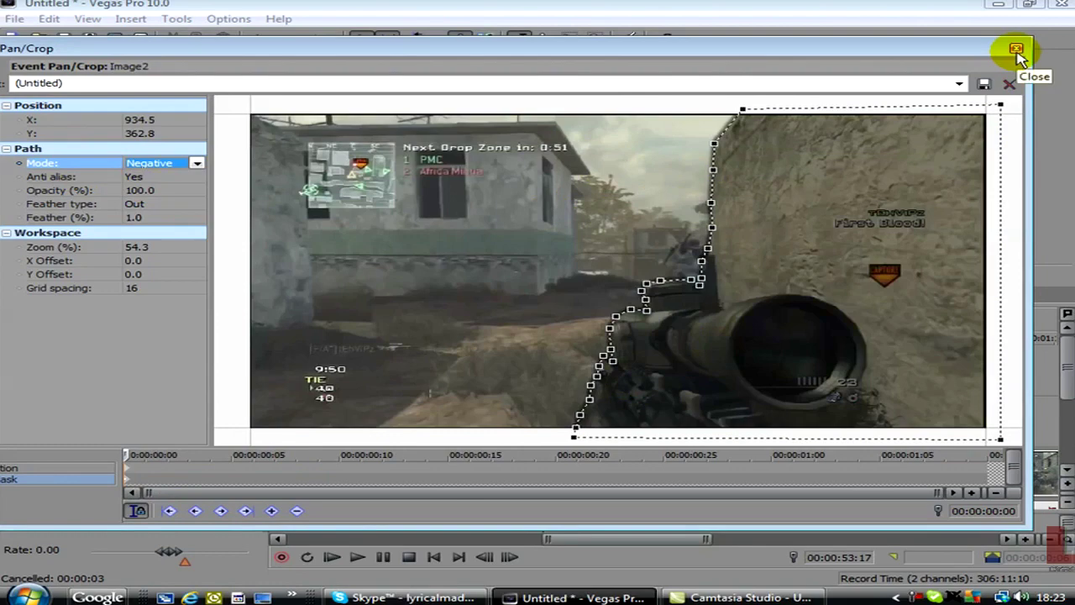
click(1016, 51)
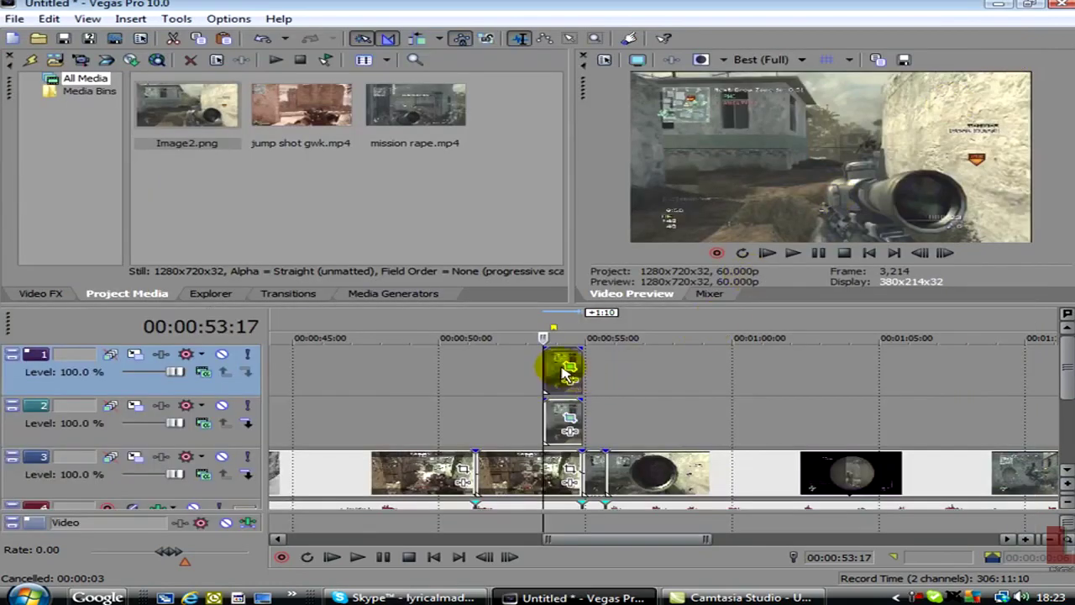
Step: Set the track 2 Image2 event's starting pan/crop position to X center -79.6, Y center 360.0, with a 1,266.9 by 712.6 frame
click(606, 391)
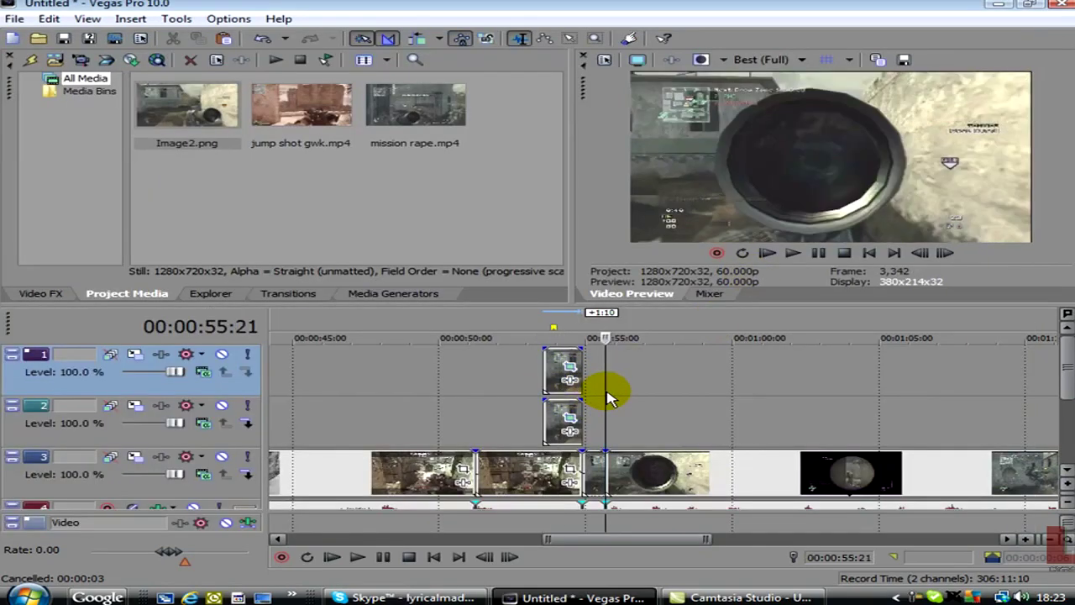
click(546, 380)
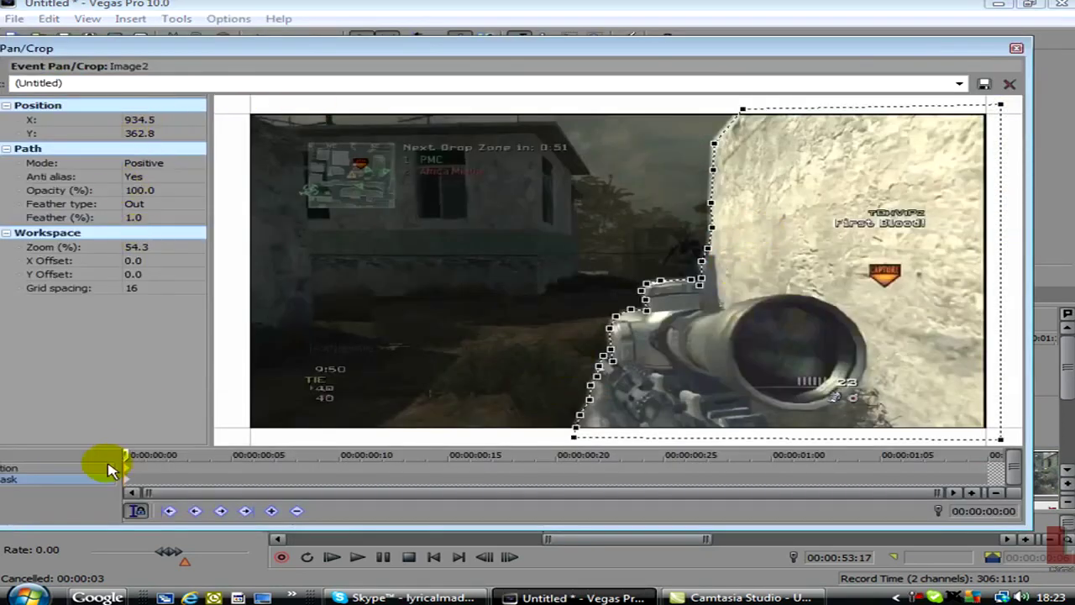
click(72, 469)
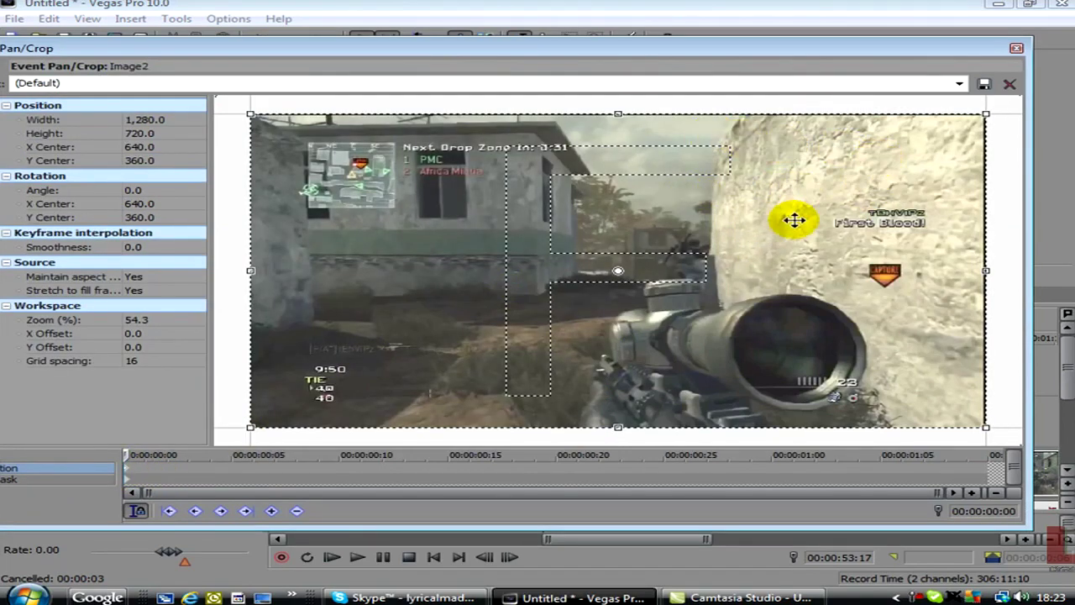
drag(812, 220, 401, 217)
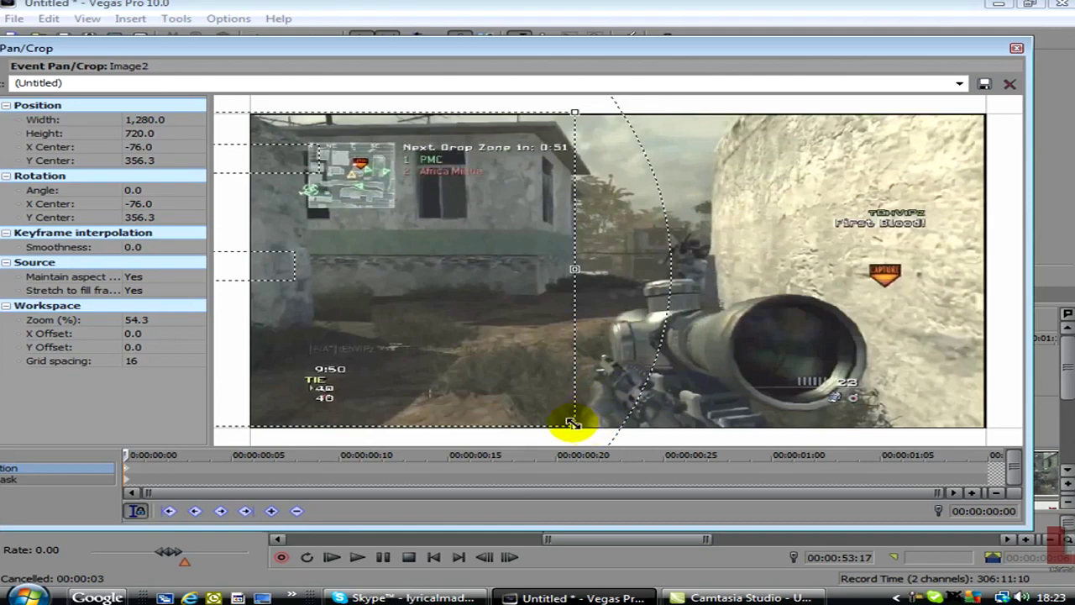
drag(571, 425, 571, 426)
drag(510, 356, 513, 356)
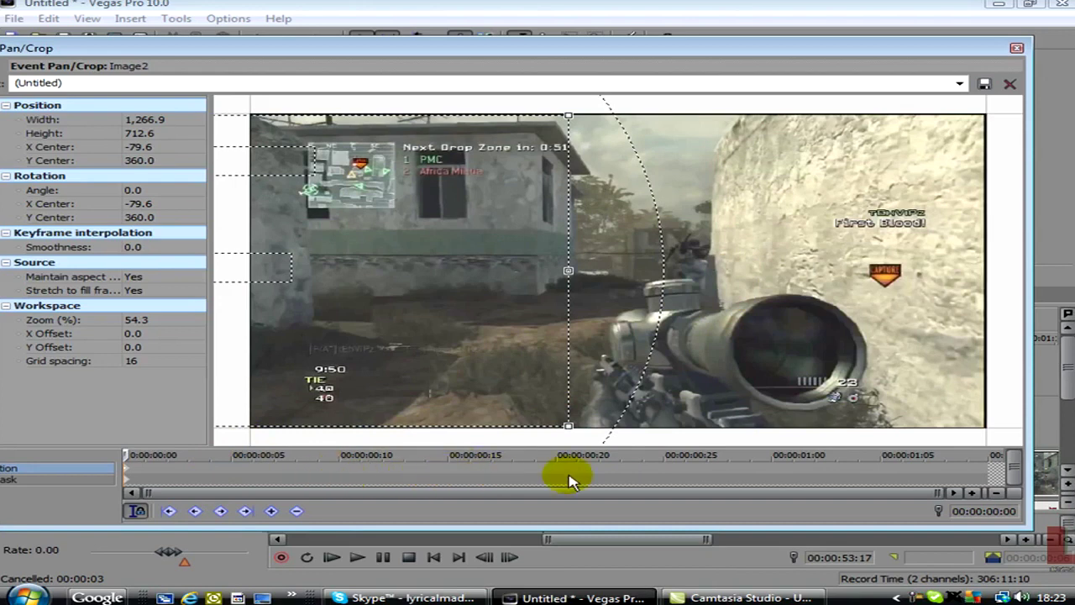
Step: Add an end position keyframe at 00:00:01:10 for the track 2 event, using the default framing reduced to 1,253.8 by 705.3, and close Event Pan/Crop
click(996, 471)
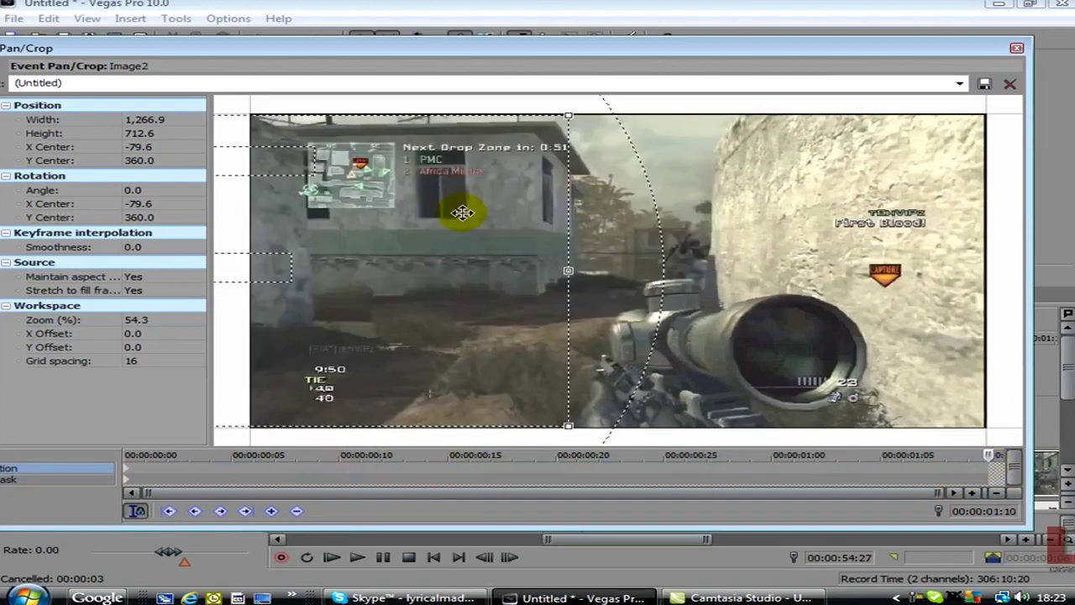
drag(459, 213, 839, 214)
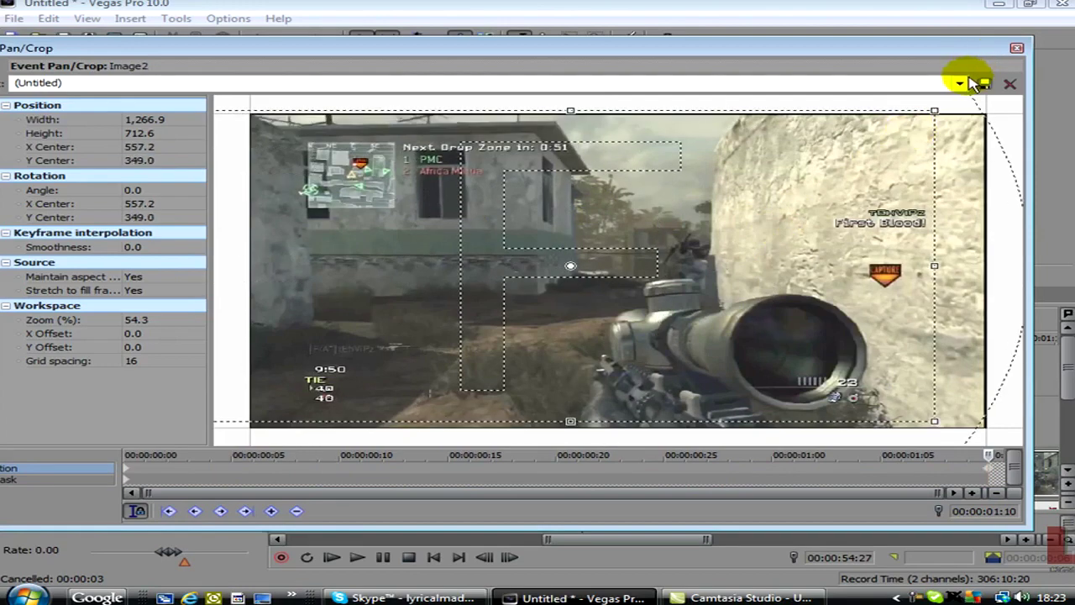
click(959, 83)
click(889, 99)
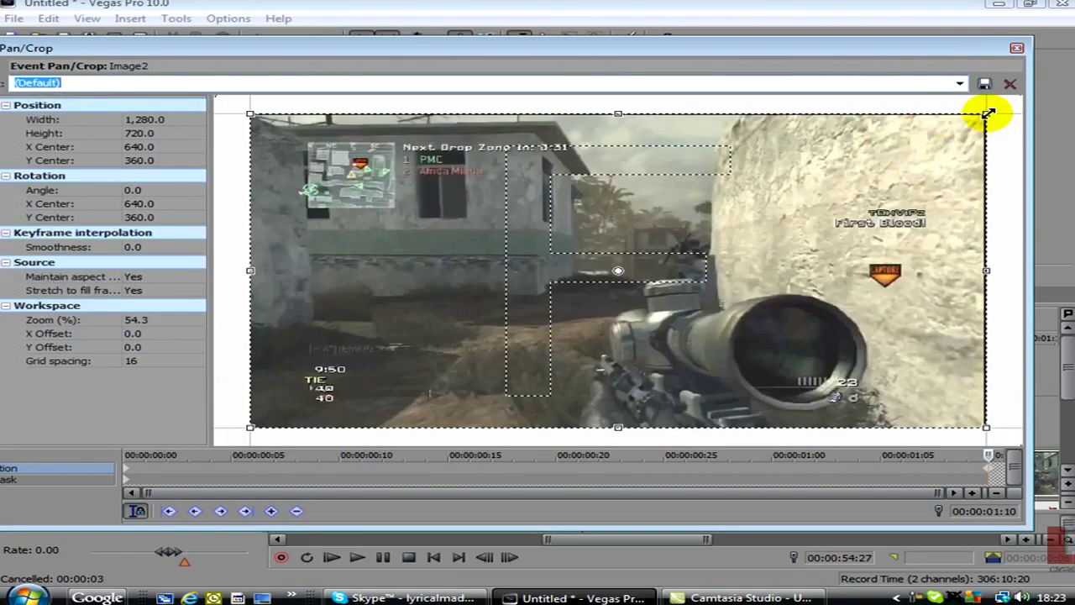
drag(985, 114, 980, 118)
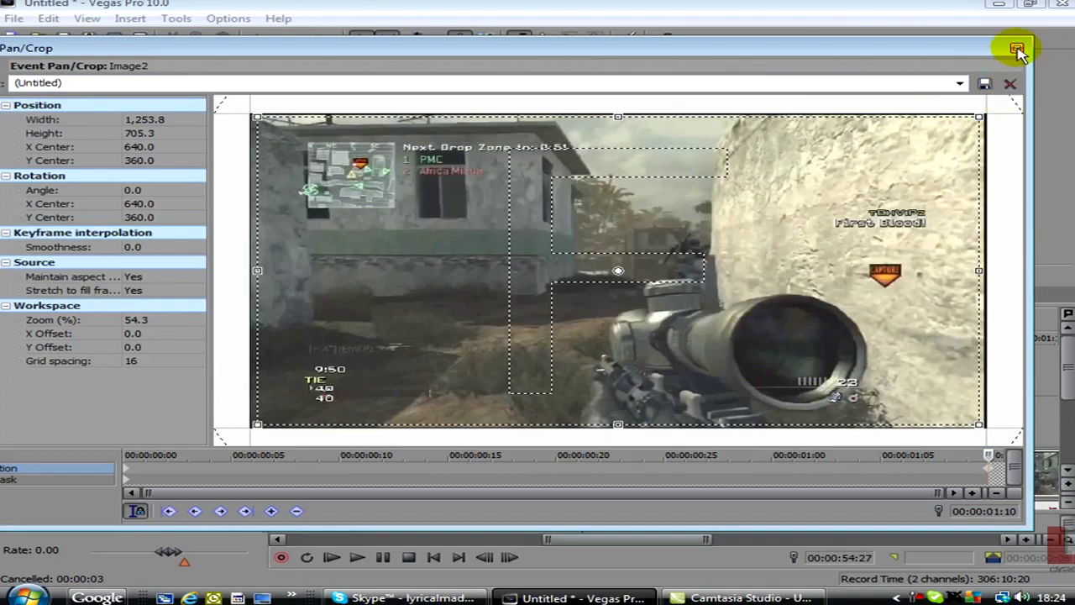
click(1017, 50)
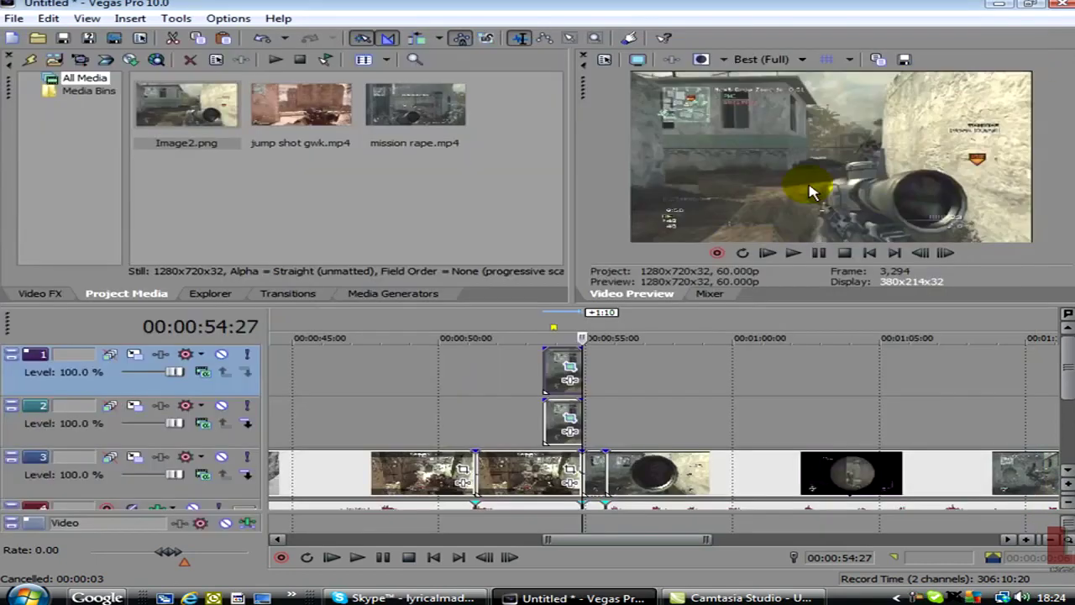
Step: Set the track 1 Image2 event's starting pan/crop position to X center 1,506.9, Y center 360.0, with a 1,265.3 by 711.7 frame
click(569, 369)
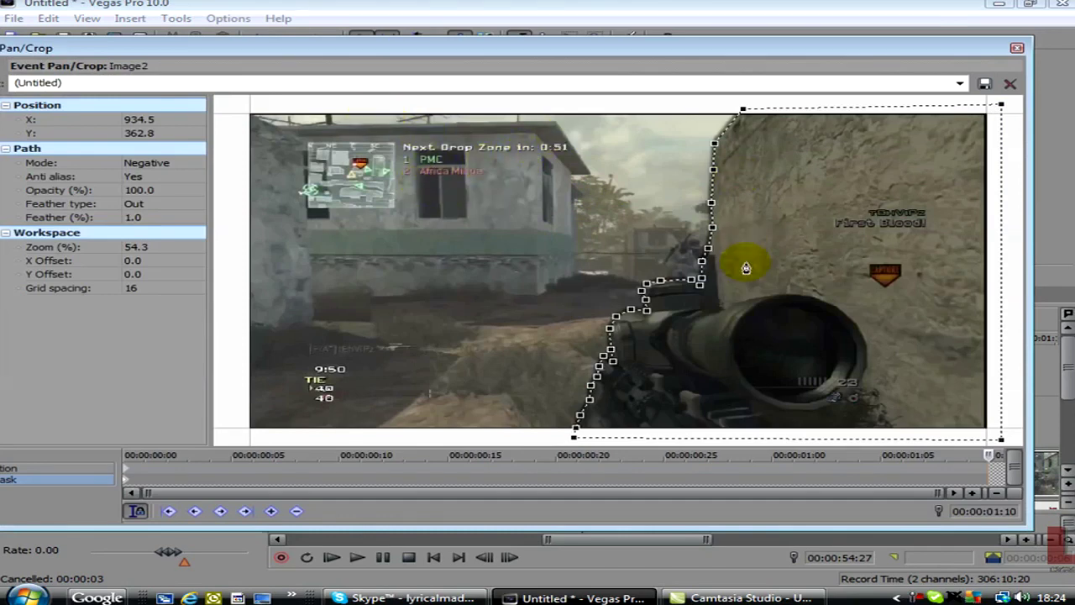
click(66, 468)
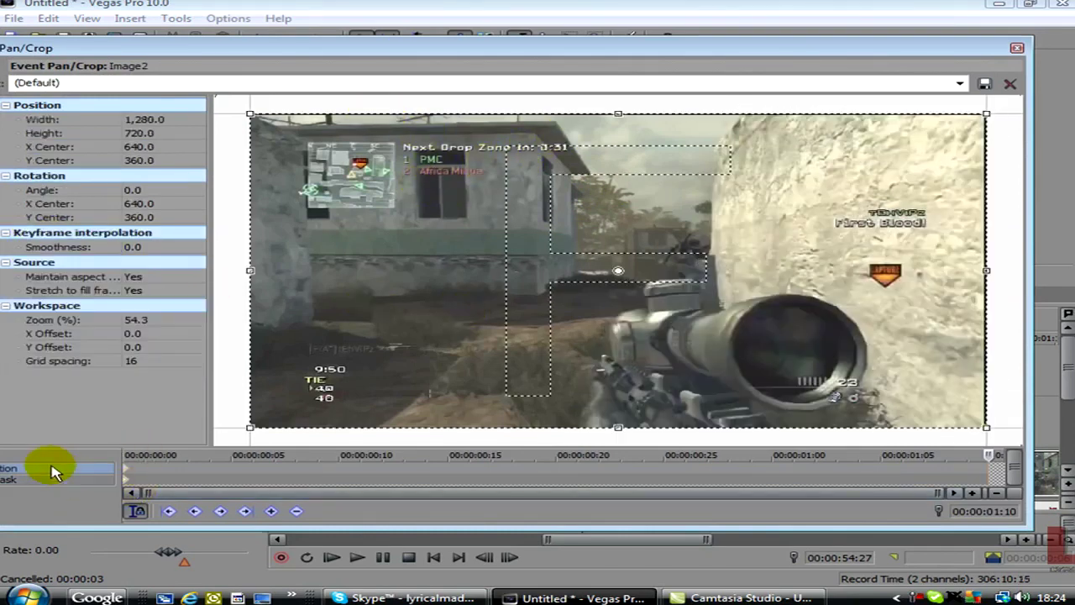
click(129, 475)
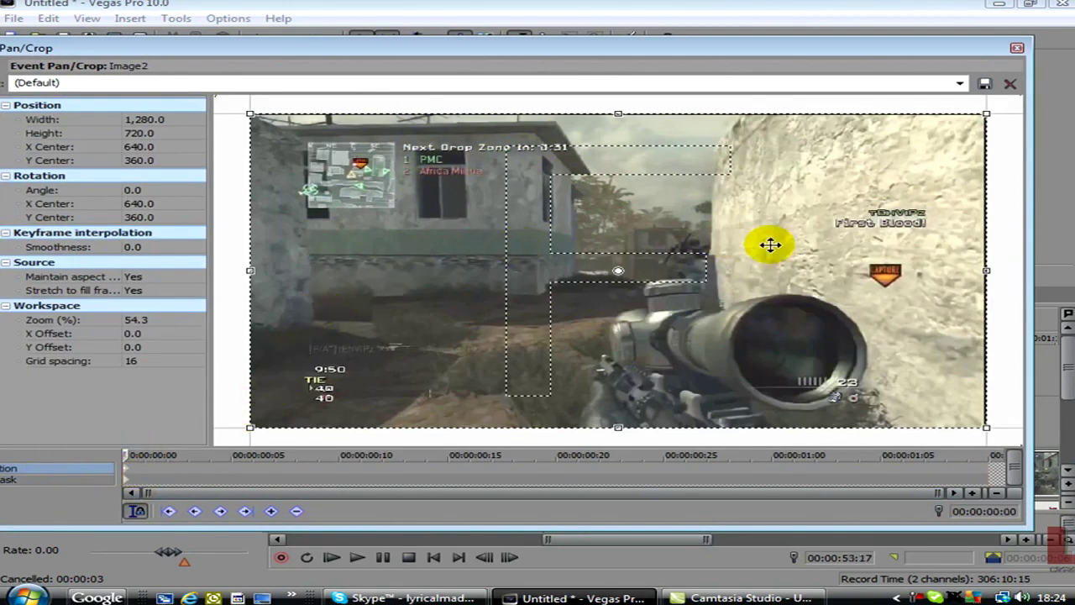
drag(365, 260, 865, 263)
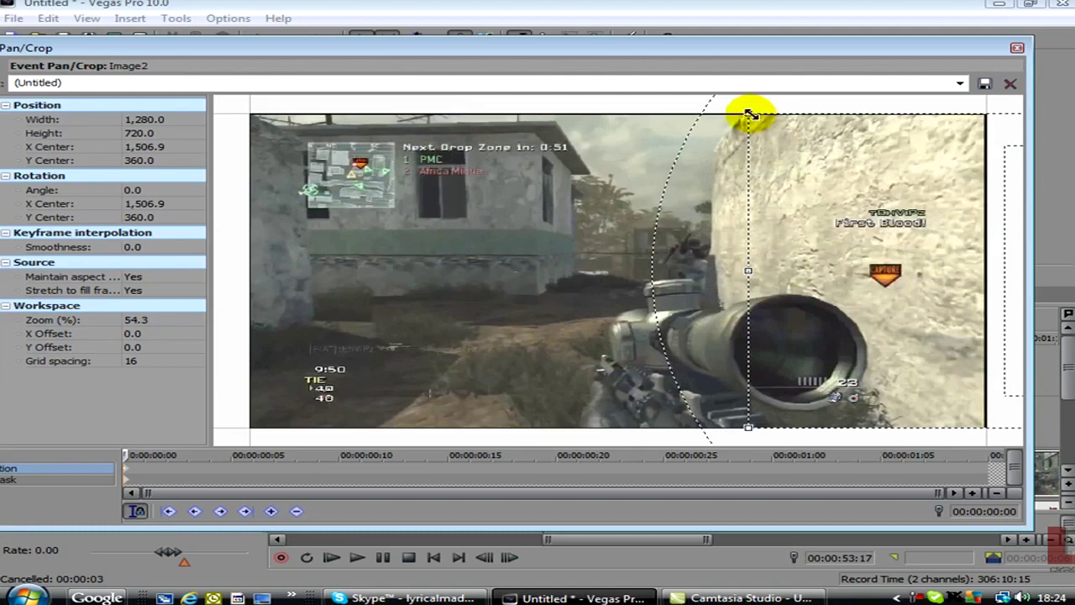
drag(751, 115, 756, 115)
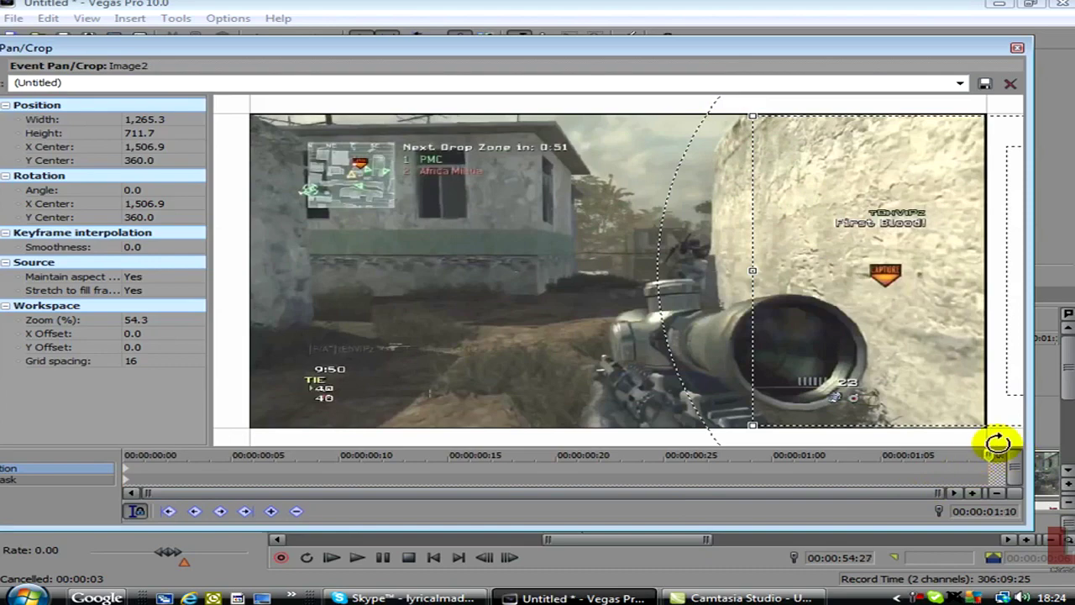
Step: Add an end position keyframe at 00:00:01:10 for the track 1 event, using the default framing reduced to 1,253.8 by 705.3
click(960, 83)
click(859, 98)
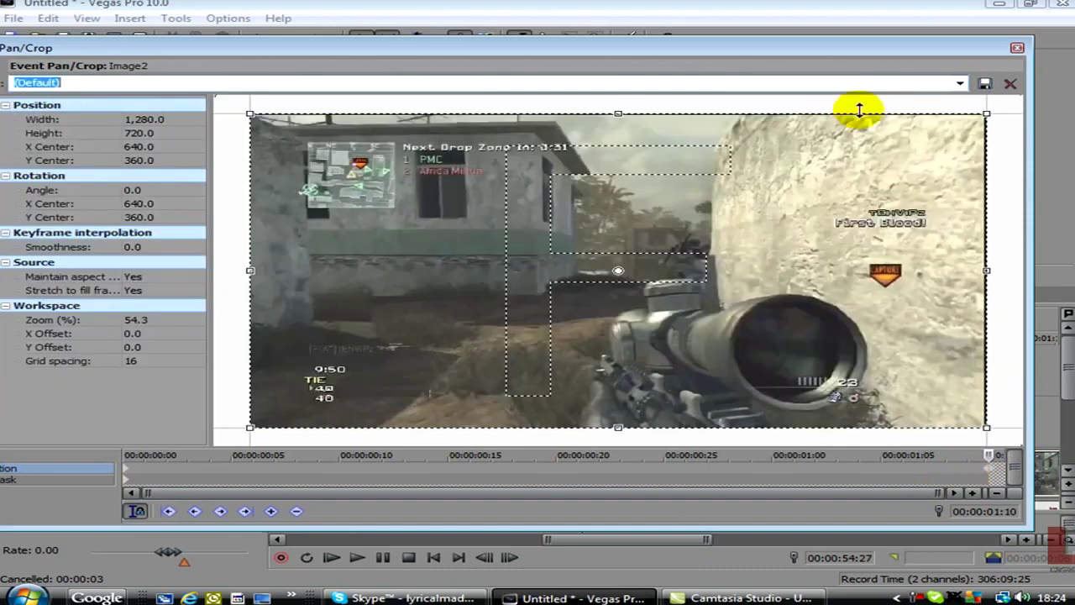
mouse_move(989, 110)
mouse_down()
mouse_move(979, 119)
mouse_move(1000, 111)
mouse_up()
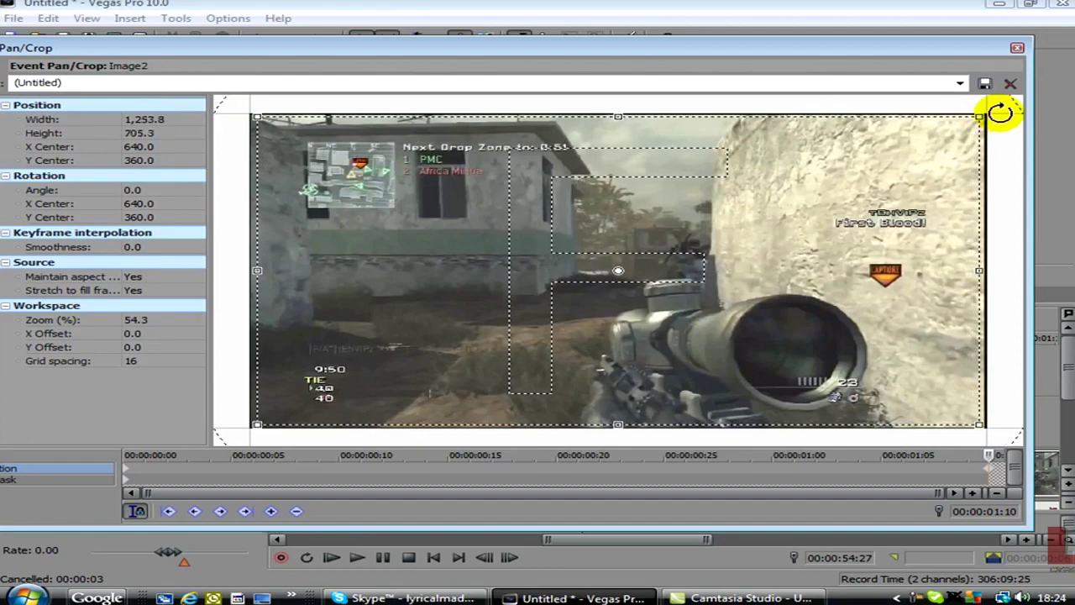
Step: Set the video preview quality to Preview (Auto) and play the transition from 00:00:52:26
click(1016, 51)
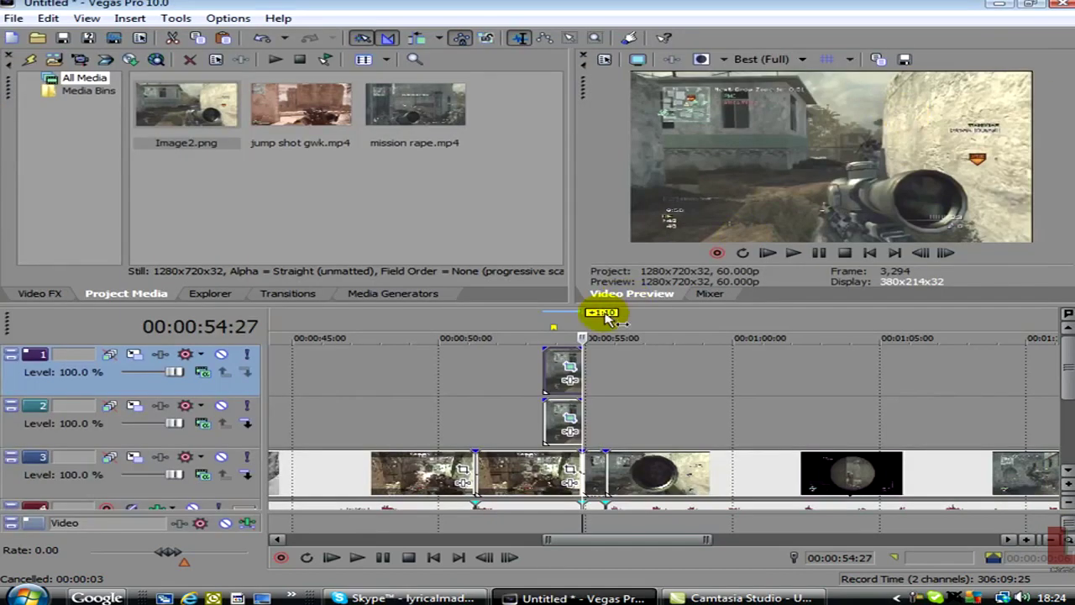
click(522, 366)
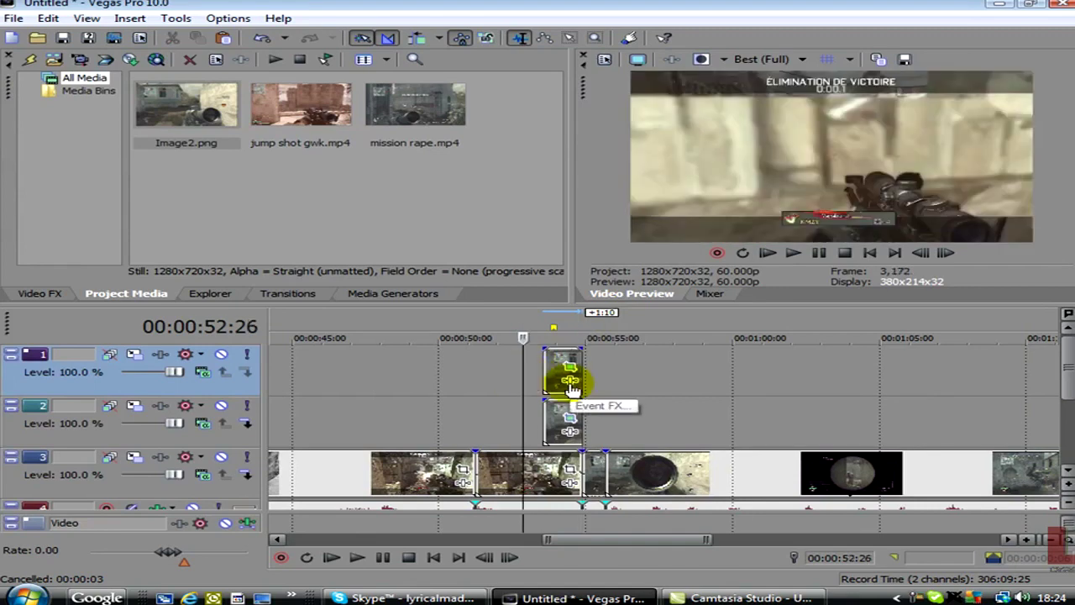
click(769, 59)
mouse_move(823, 93)
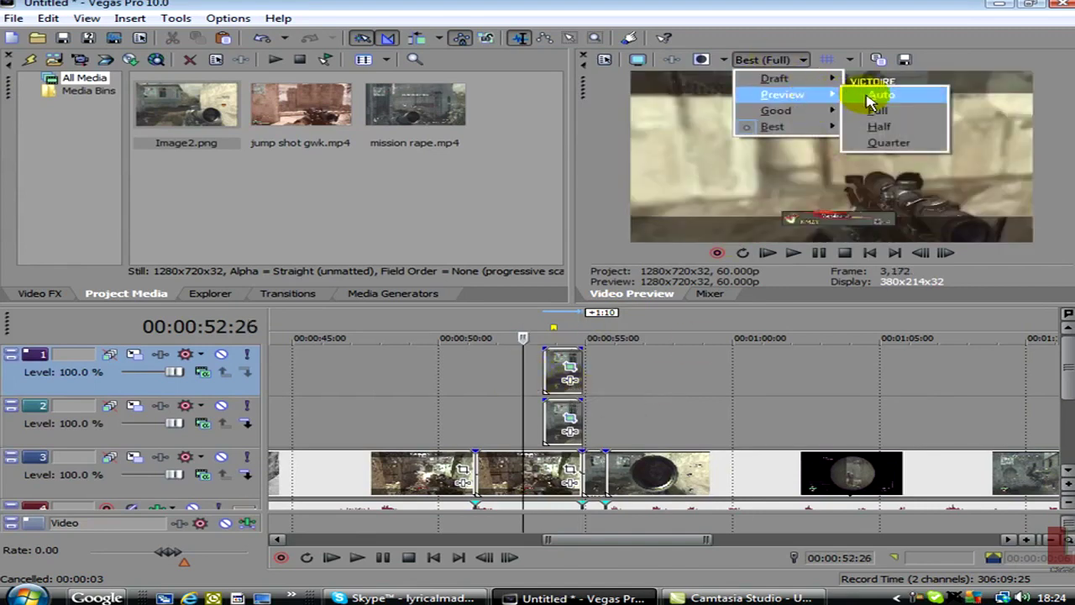
click(870, 100)
key(space)
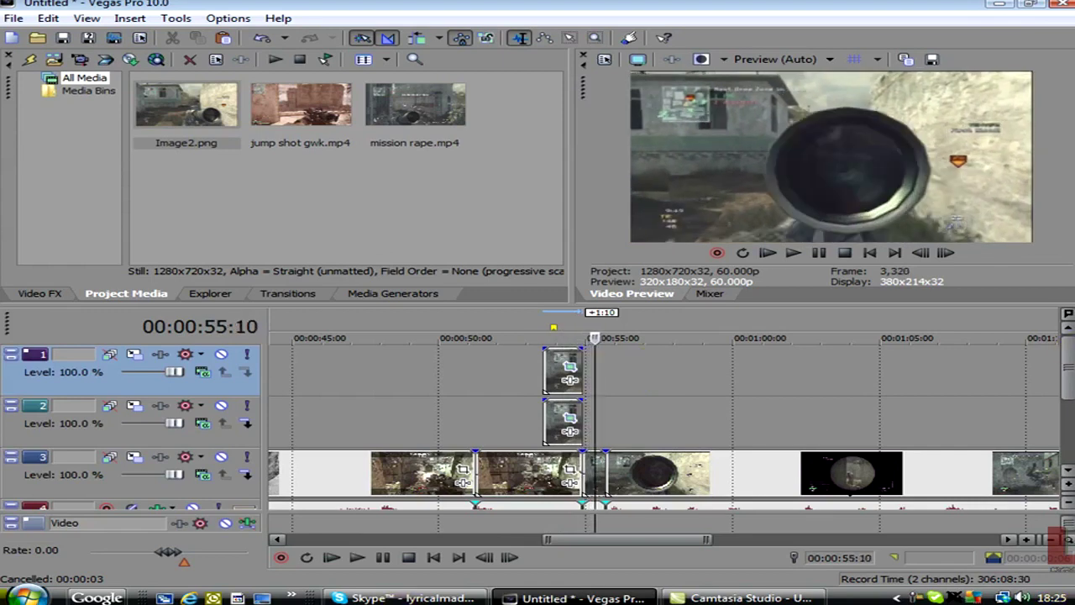
Step: Trim the starts of both Image2 events on tracks 1 and 2 to 00:00:53:28
click(558, 427)
scroll(624, 427, up, 3)
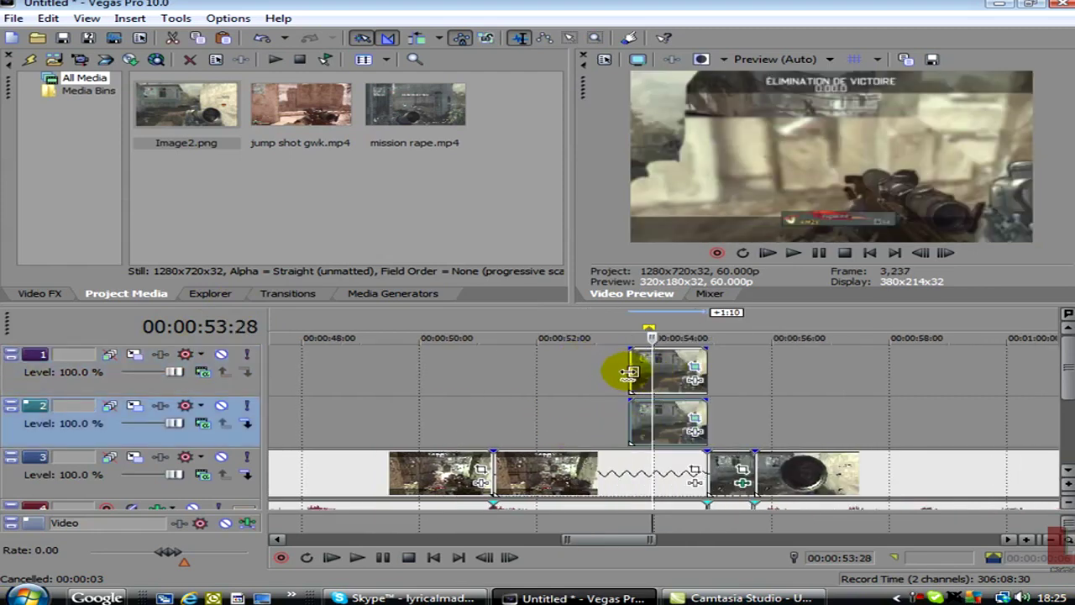
drag(630, 373, 653, 373)
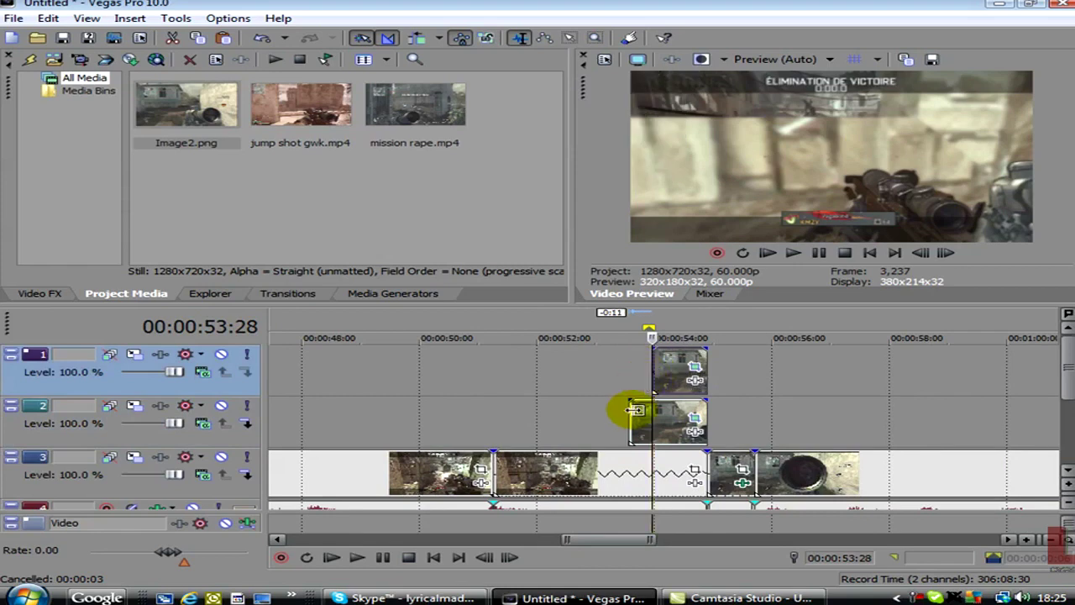
drag(634, 416, 650, 419)
scroll(634, 397, down, 2)
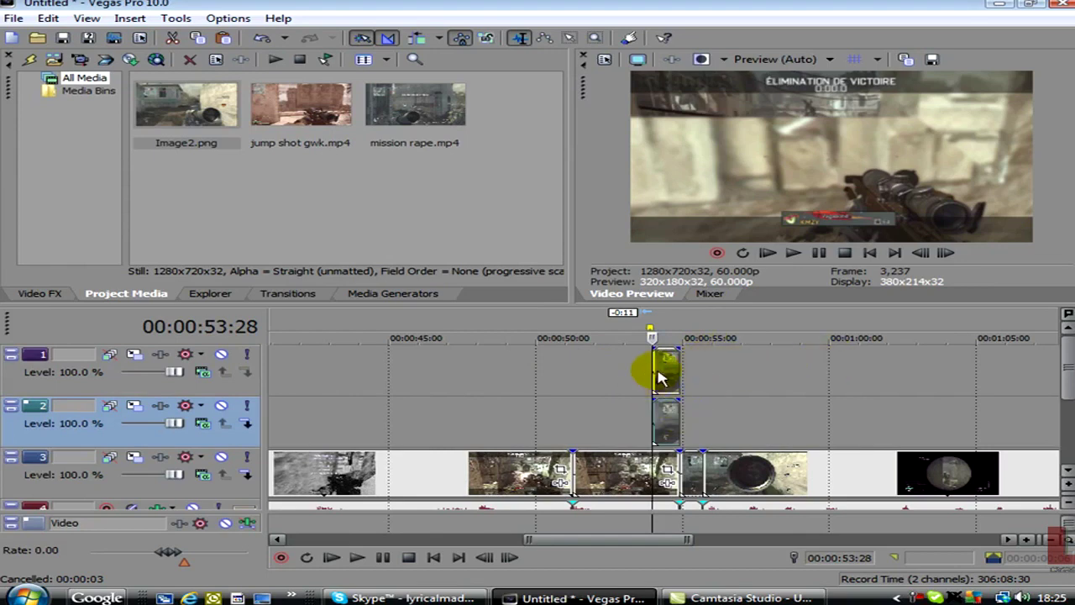
Step: Inspect the Brightness and Contrast effect on the short mission rape event right after the transition on track 3, and close Video Event FX
click(687, 413)
scroll(768, 441, up, 5)
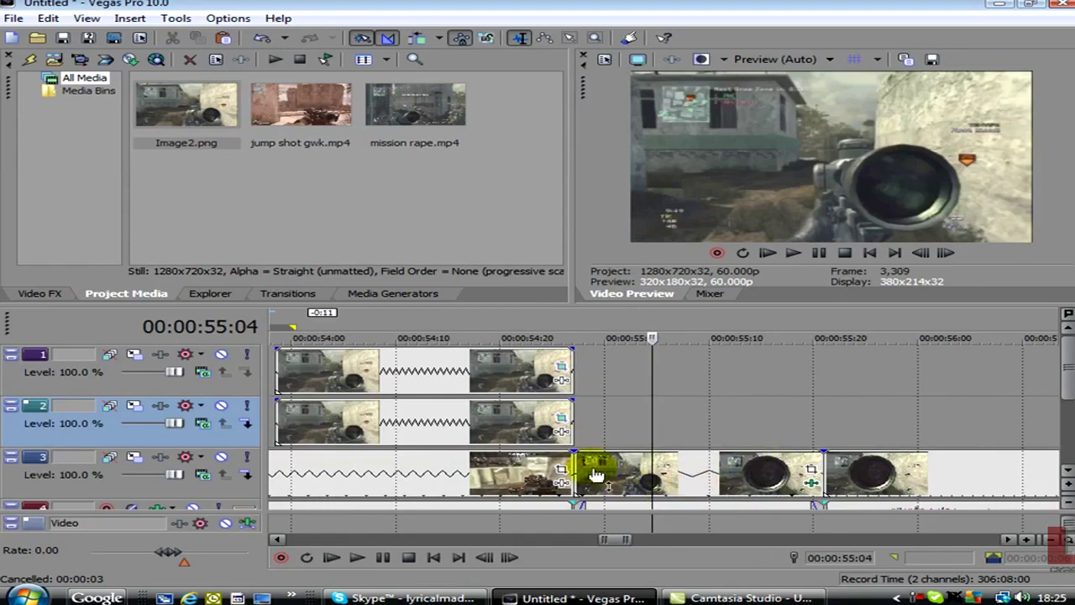
click(578, 427)
click(808, 477)
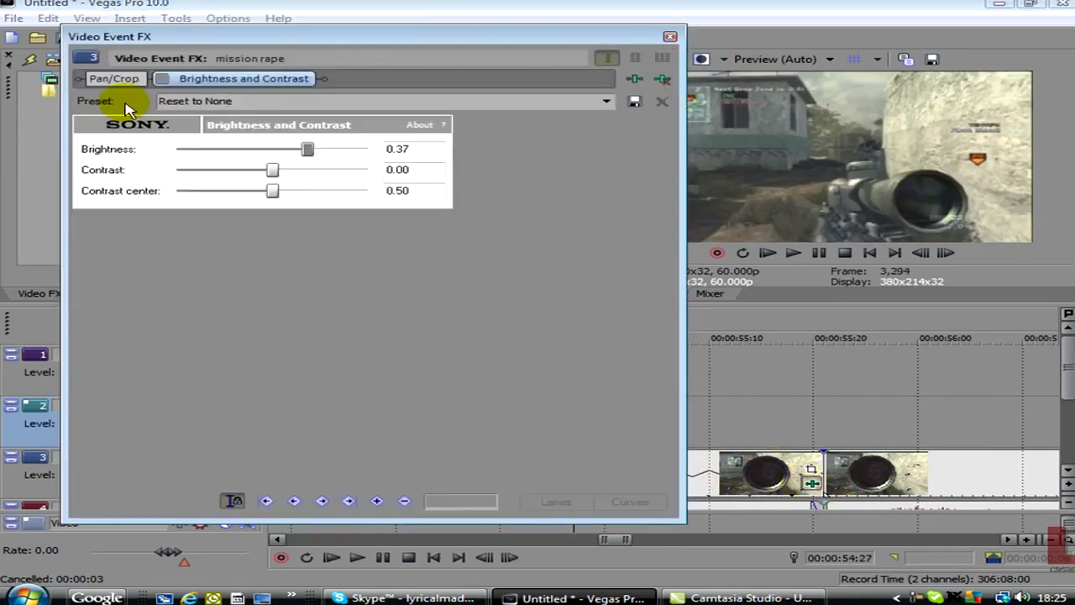
click(669, 36)
scroll(806, 384, down, 5)
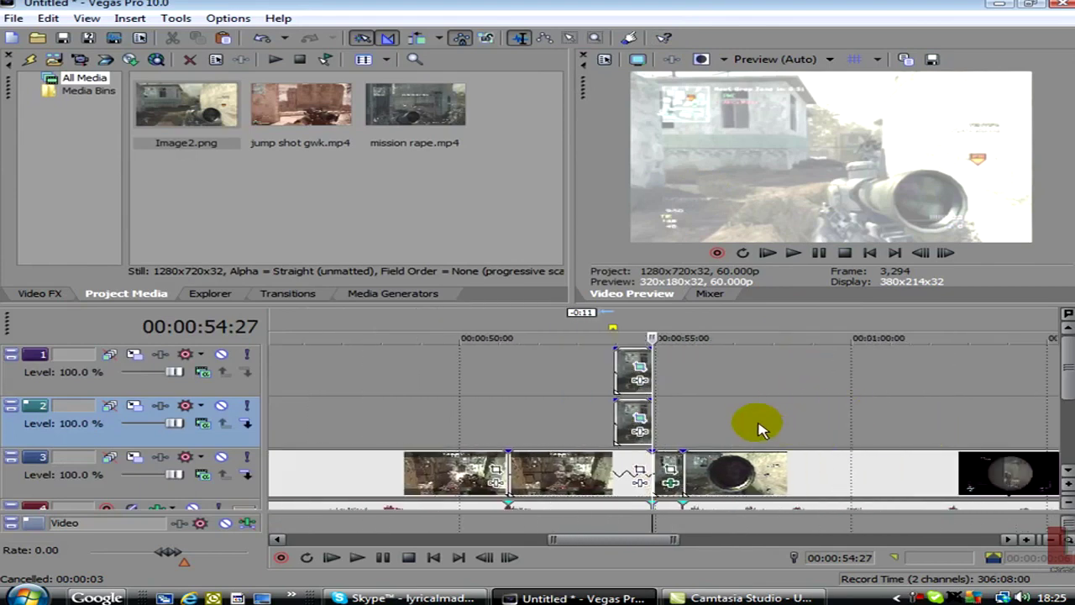
Step: Select the time range from 00:00:47:27 to 00:01:01:29 around the transition and play it back
drag(845, 391, 498, 422)
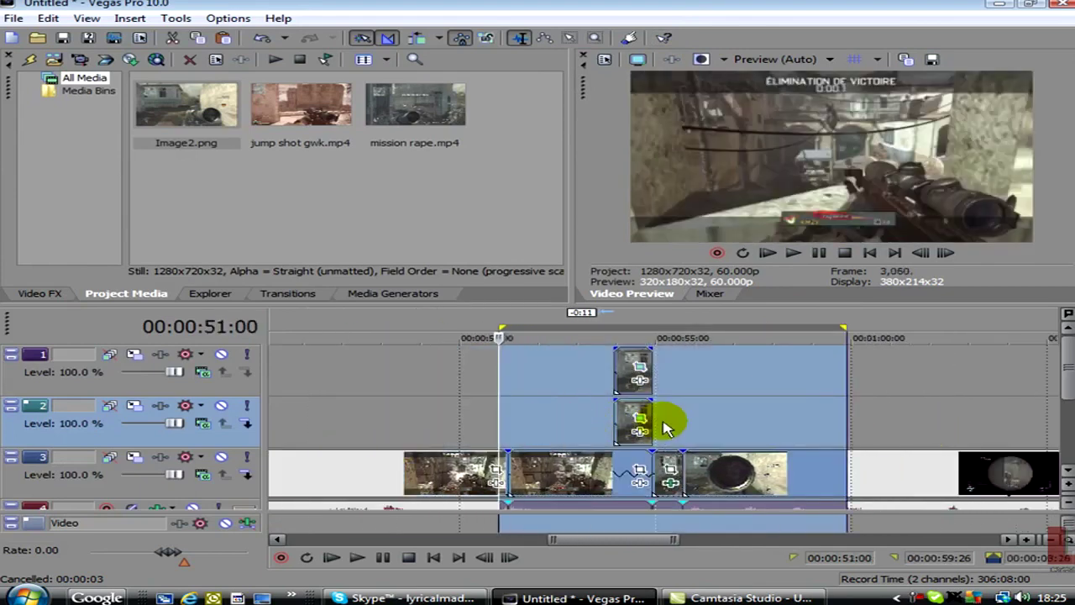
drag(928, 414, 378, 417)
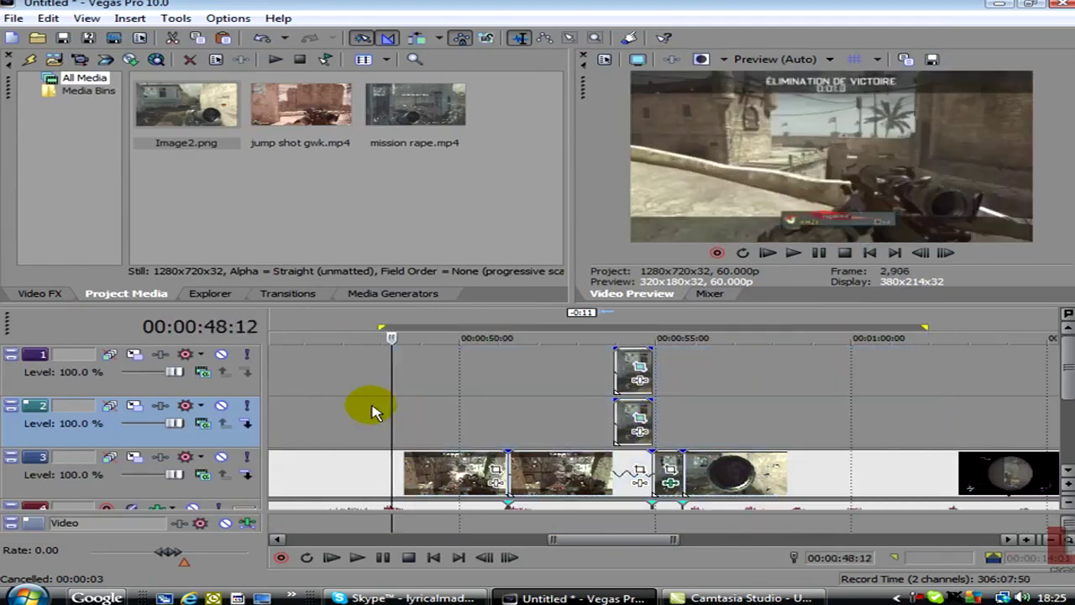
click(373, 412)
key(space)
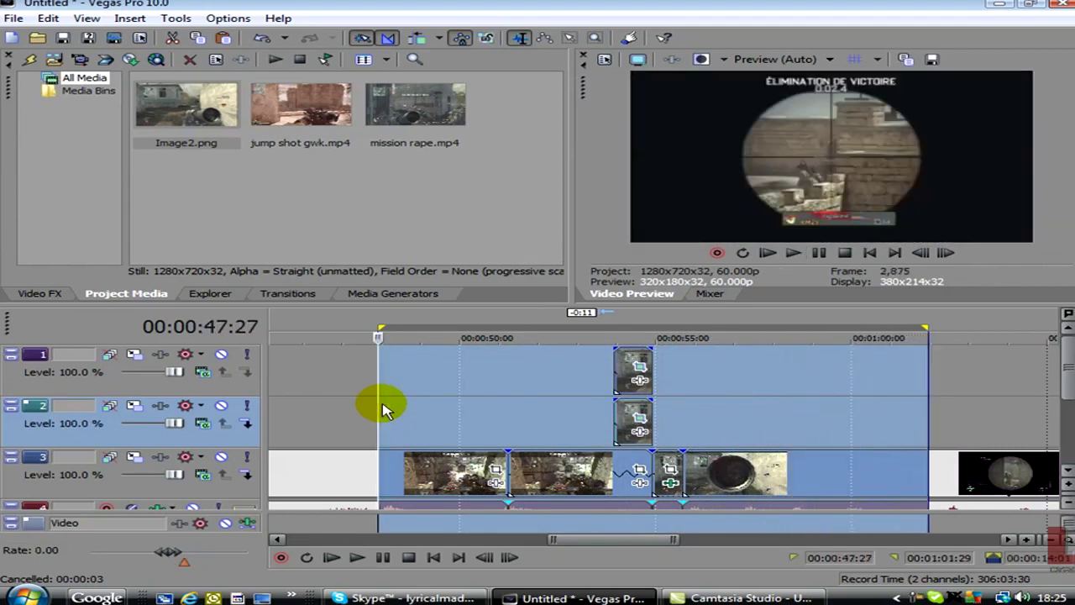
Step: Examine the sliding image halves between 00:00:54:05 and 00:00:54:29, playing the end of the transition and stepping back through its frames
click(722, 378)
click(624, 379)
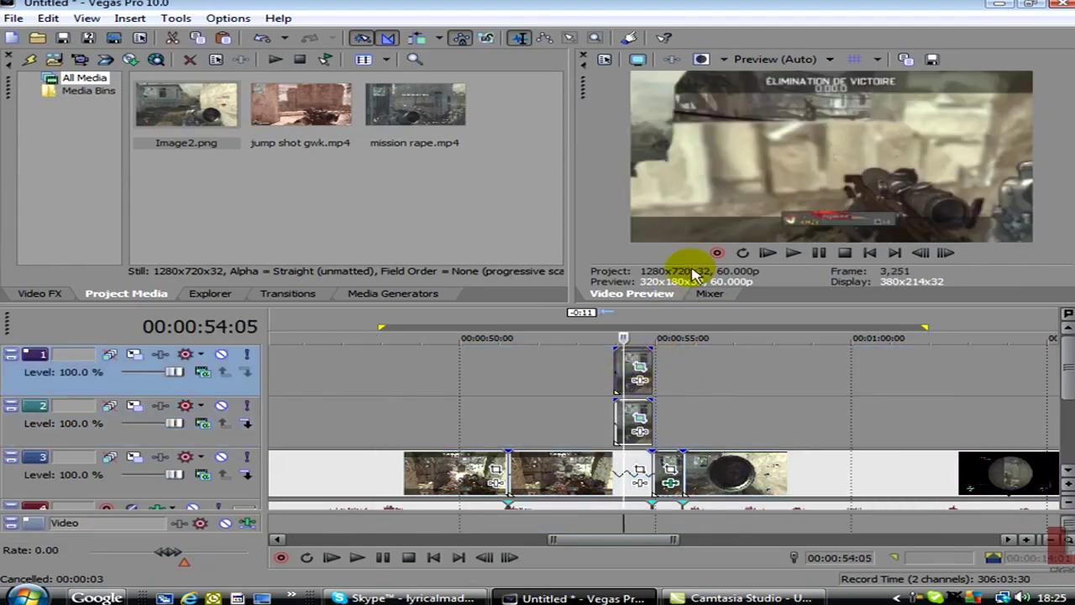
click(647, 382)
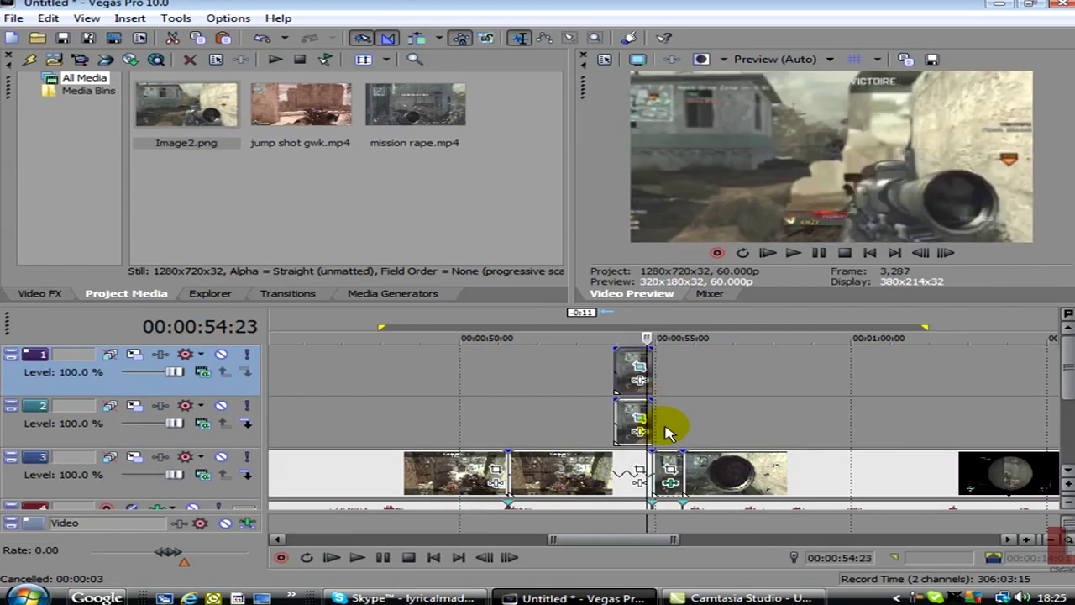
key(space)
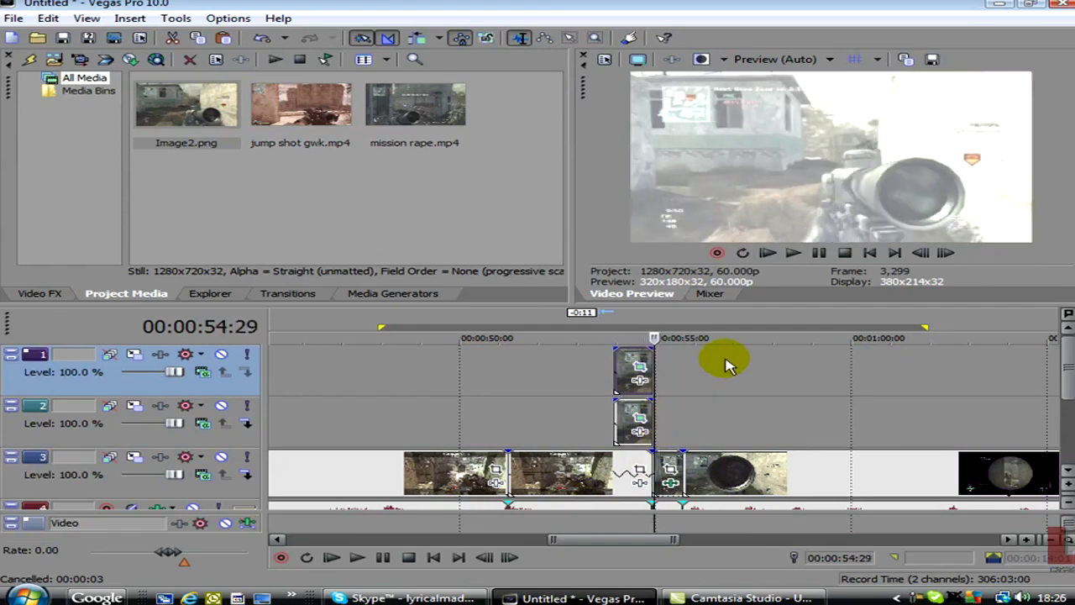
key(Left)
key(Left)
key(Left)
key(Left)
key(Left)
key(Left)
key(Left)
key(Left)
key(Left)
key(Left)
key(Left)
key(Left)
key(Left)
key(Left)
key(Left)
key(Left)
key(Left)
key(Left)
key(Left)
key(Left)
key(Right)
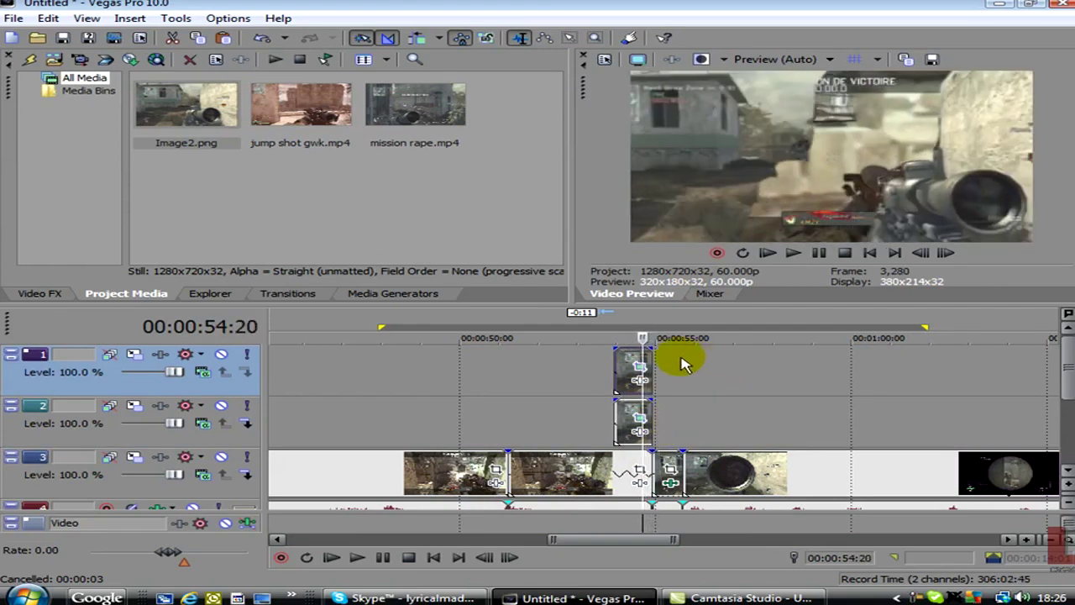
click(638, 368)
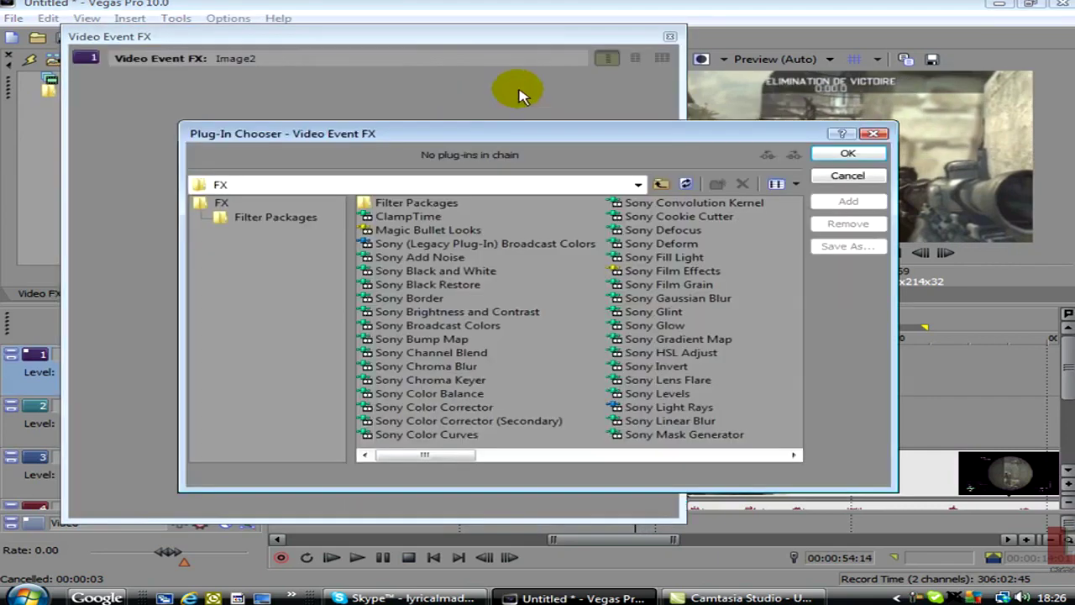
click(876, 133)
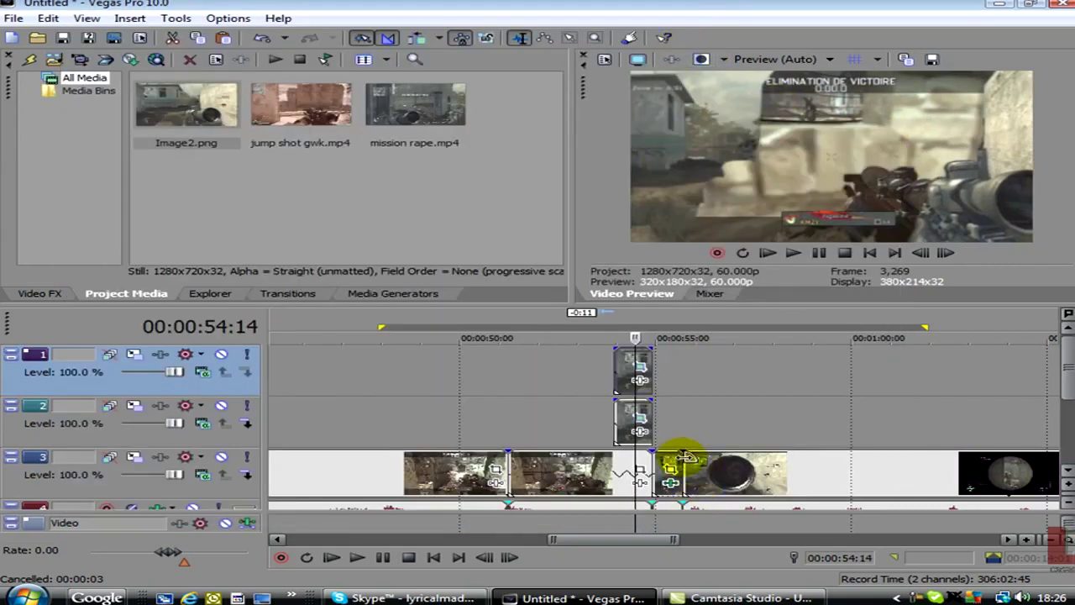
Step: Select a time range spanning all the clips on the timeline, from 00:00:14:24 to 00:01:36:25
click(705, 403)
scroll(828, 395, down, 5)
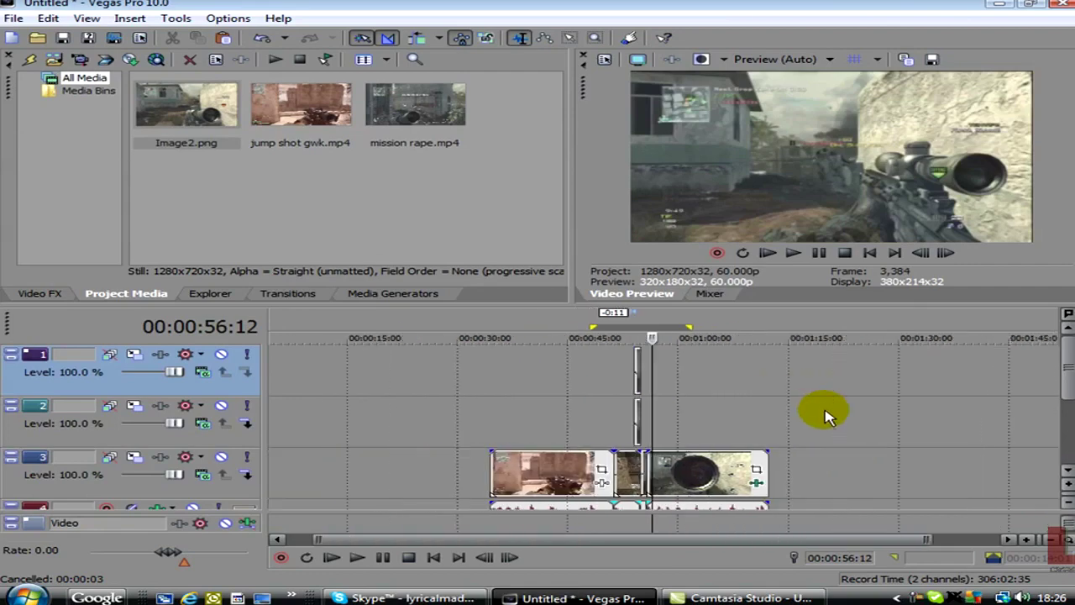
drag(687, 410, 538, 424)
drag(763, 412, 803, 433)
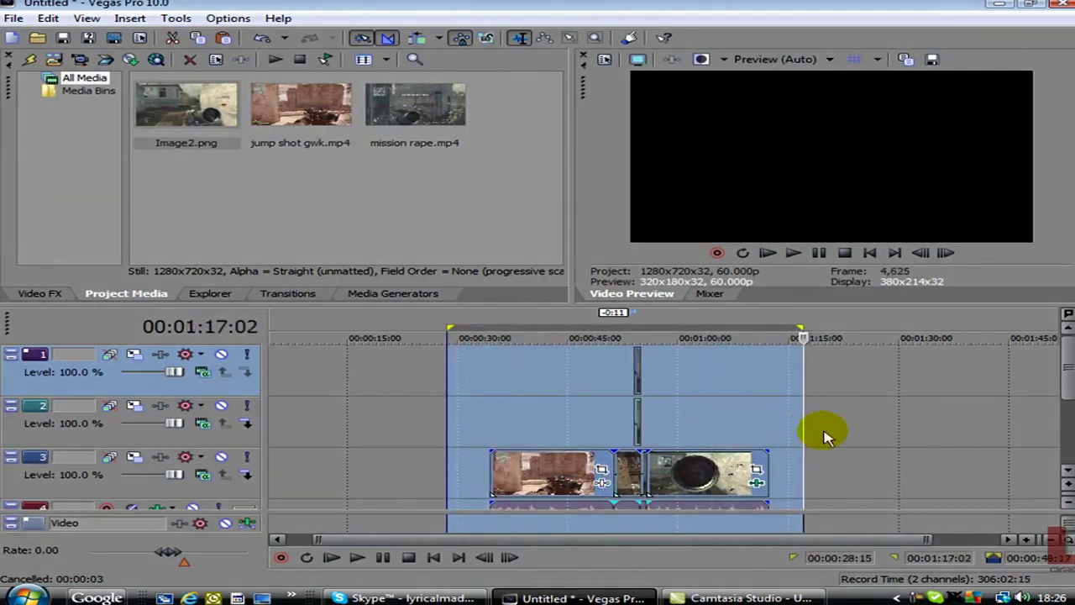
mouse_move(917, 433)
mouse_down()
mouse_move(328, 431)
mouse_move(919, 432)
mouse_move(899, 433)
mouse_up()
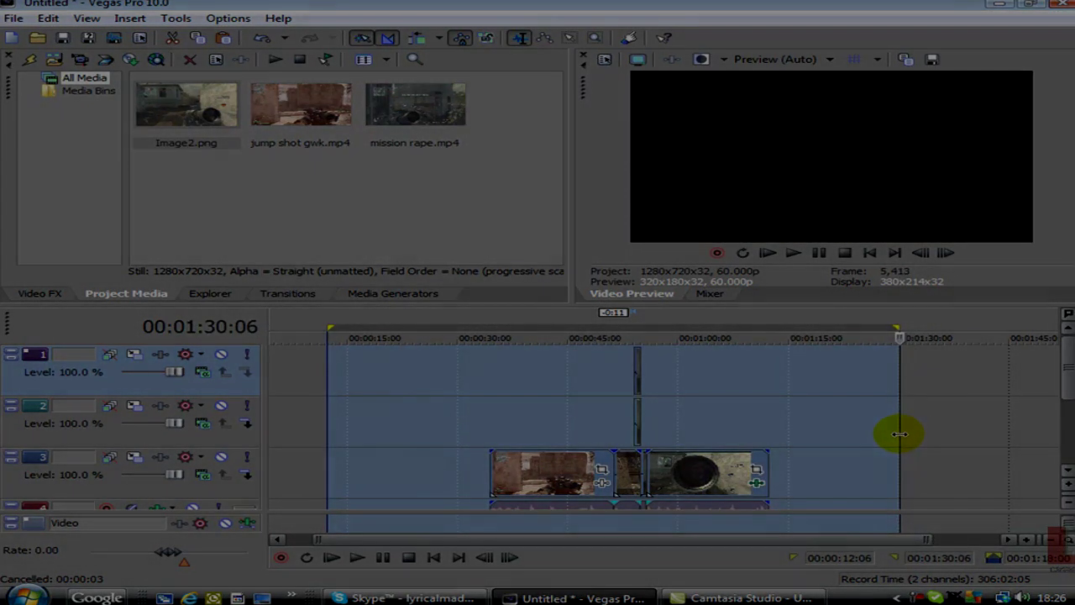
drag(329, 436, 349, 445)
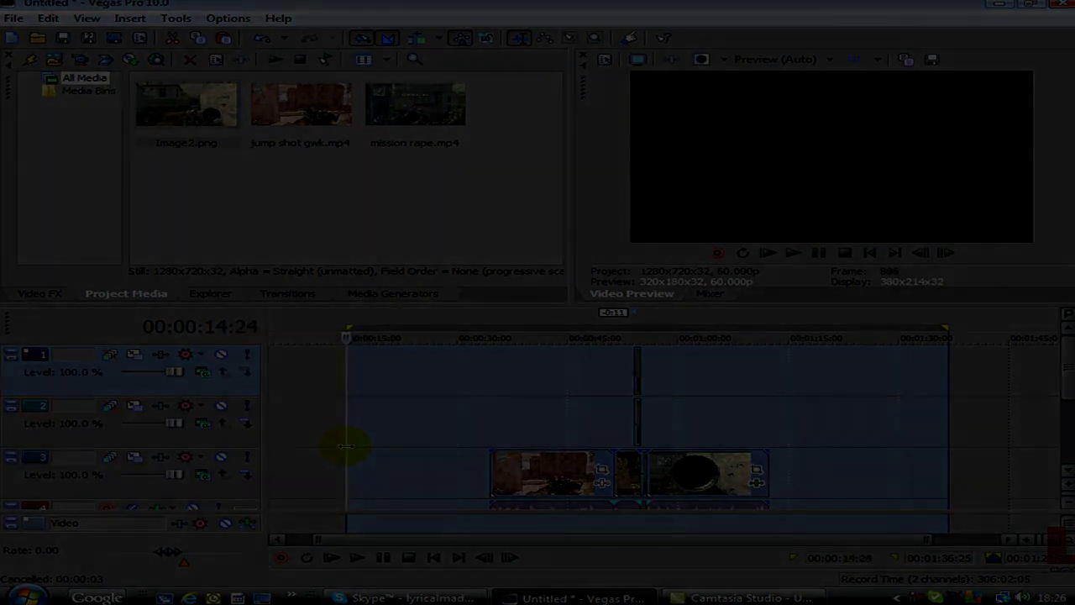